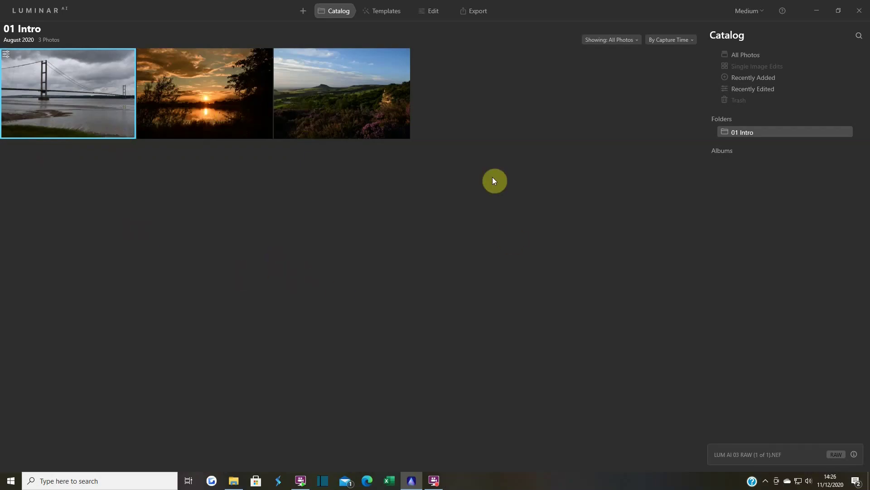
# Show the bridge photo in the Templates module and zoom it to 25%
pyautogui.click(383, 12)
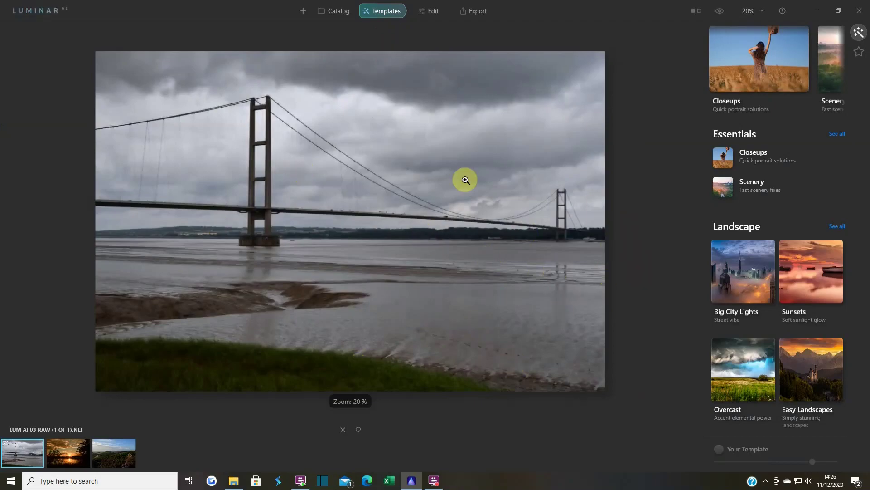
pyautogui.scroll(1, 353, 261)
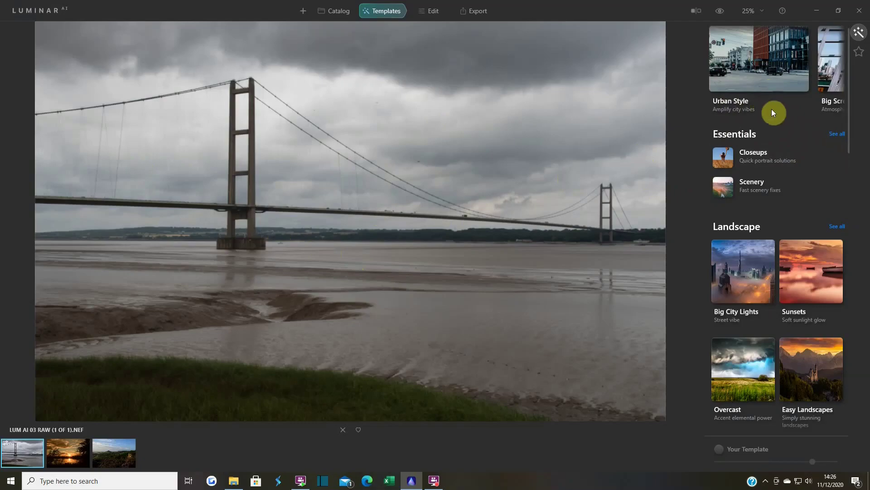
pyautogui.moveTo(746, 119); pyautogui.dragTo(821, 118)
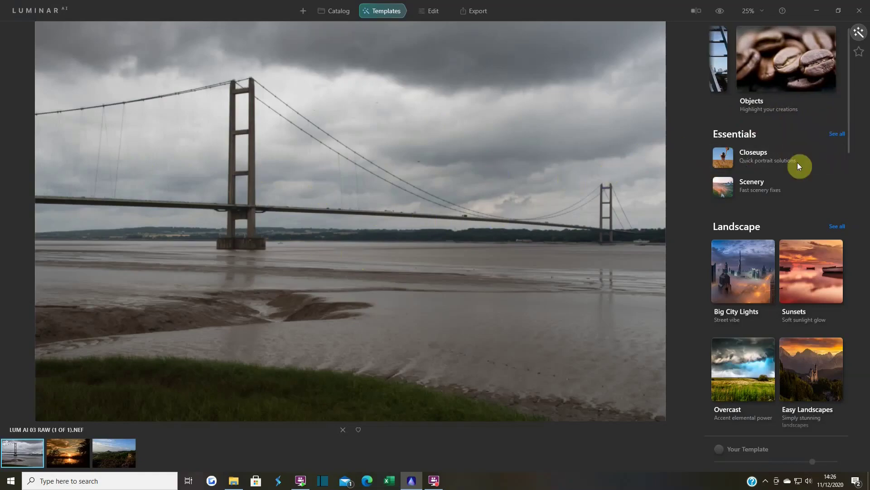
# Scroll through the Essentials and Landscape categories, such as Big City Lights, Sunsets and Overcast
pyautogui.scroll(-3, 813, 173)
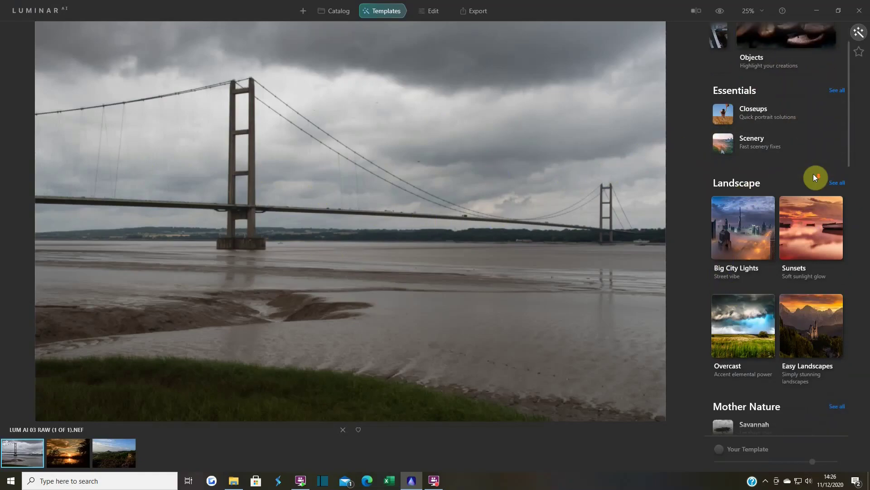
pyautogui.scroll(-2, 809, 213)
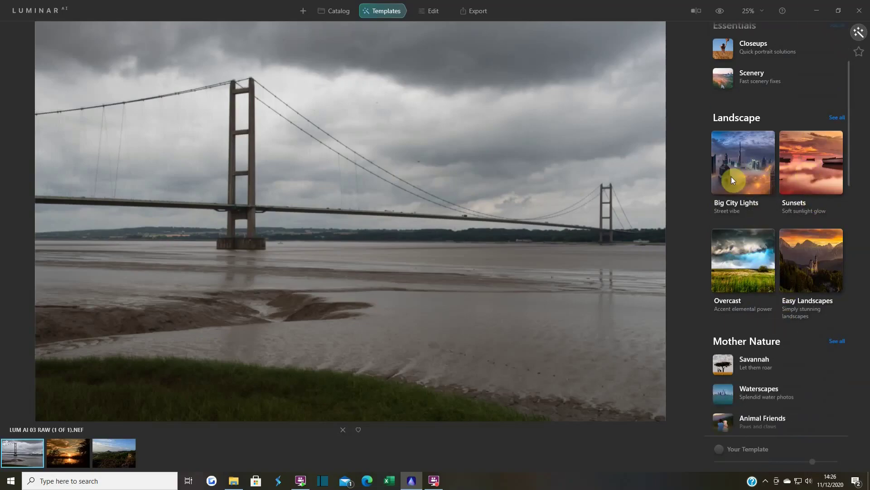
pyautogui.scroll(-3, 789, 226)
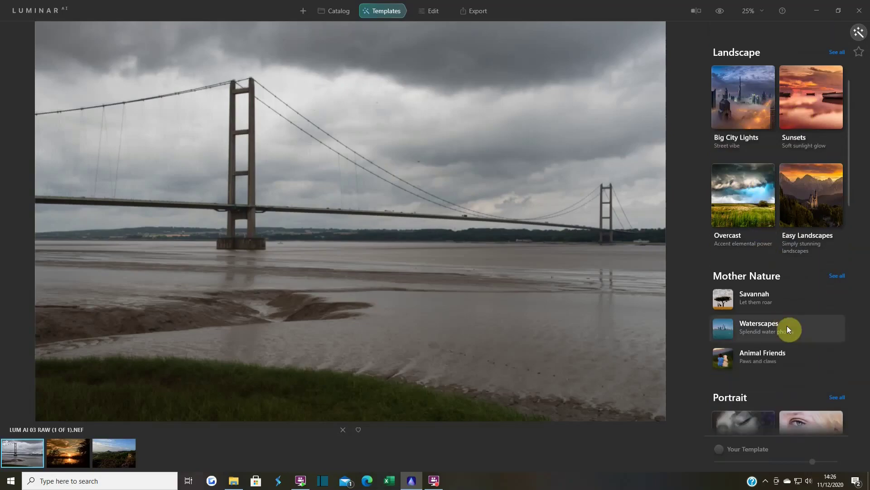
pyautogui.scroll(-3, 788, 298)
pyautogui.scroll(10, 787, 297)
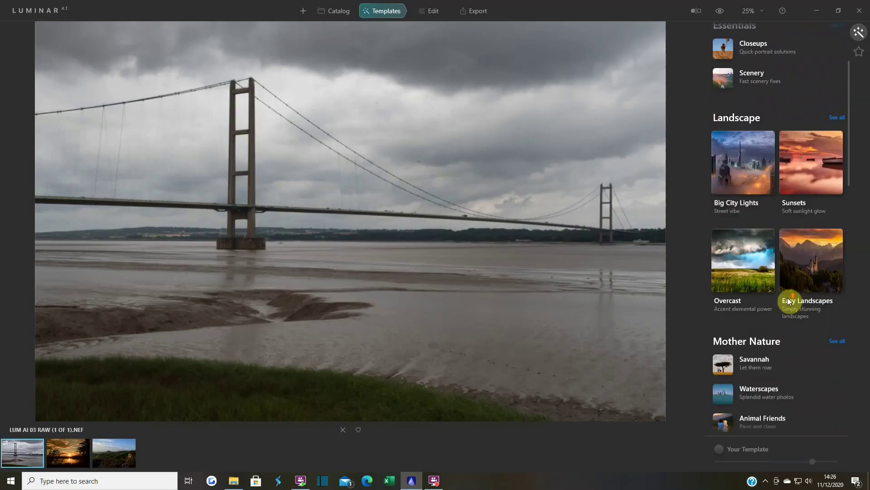
pyautogui.scroll(-2, 788, 300)
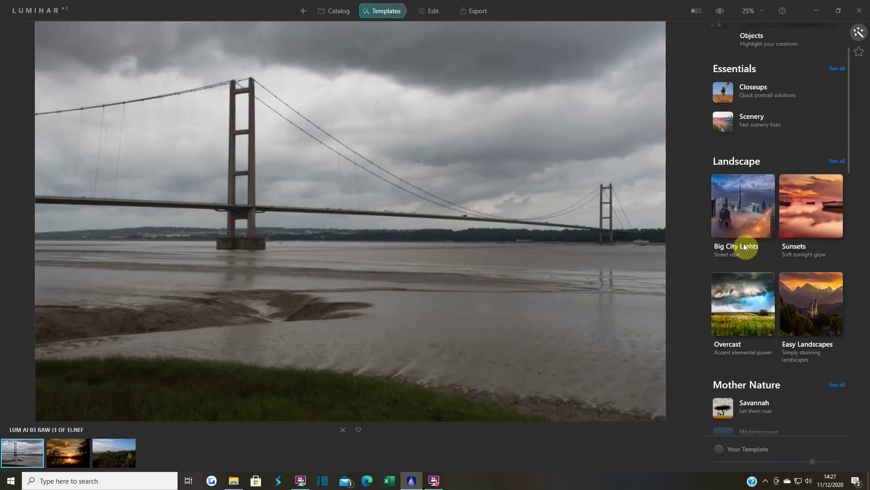
# Apply the Frosty template from Big City Lights and compare it with the original
pyautogui.click(744, 203)
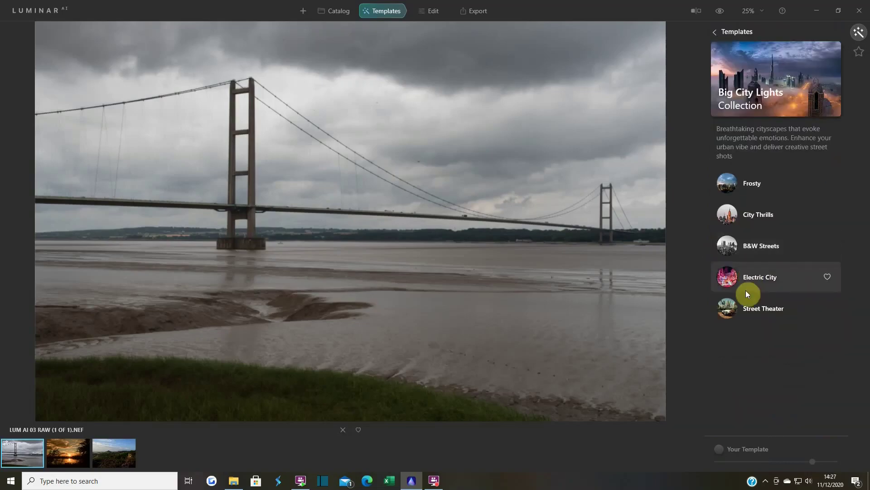
pyautogui.click(752, 186)
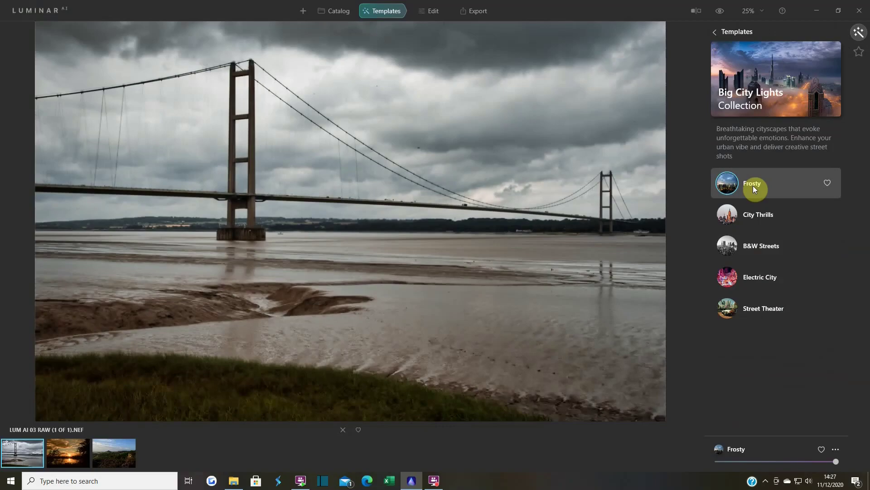
pyautogui.click(720, 12)
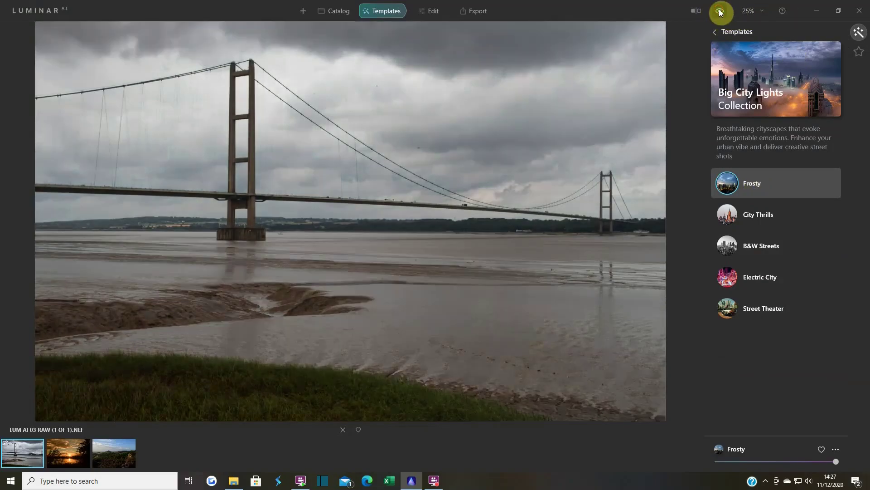
pyautogui.click(720, 11)
pyautogui.click(720, 11)
pyautogui.click(720, 12)
pyautogui.click(719, 11)
pyautogui.click(719, 12)
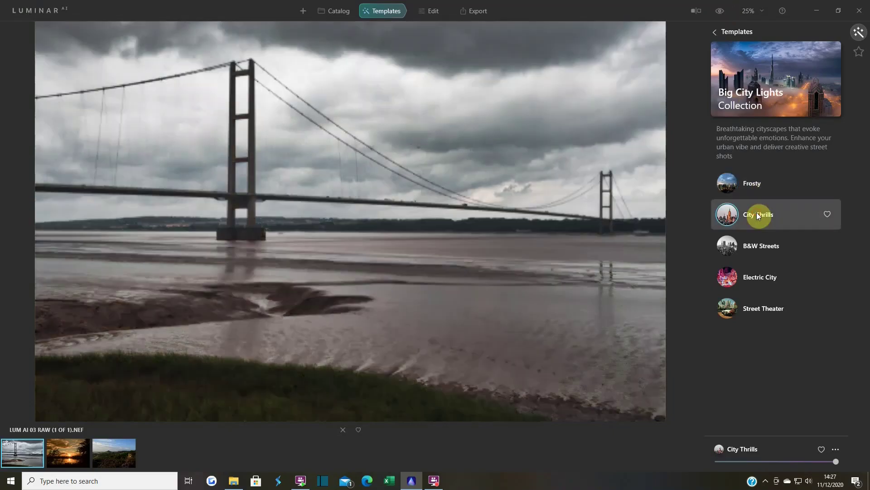
# Try the City Thrills and B&W Streets templates, comparing each against the original
pyautogui.click(757, 213)
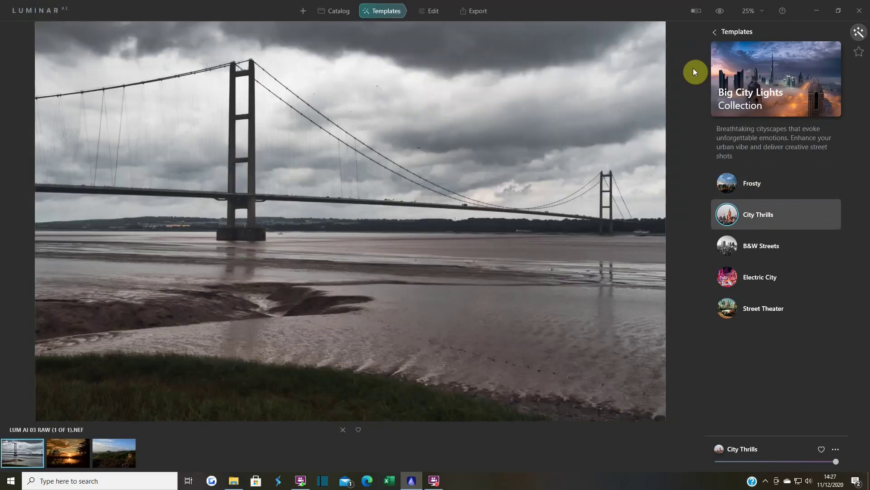
pyautogui.click(720, 12)
pyautogui.click(720, 11)
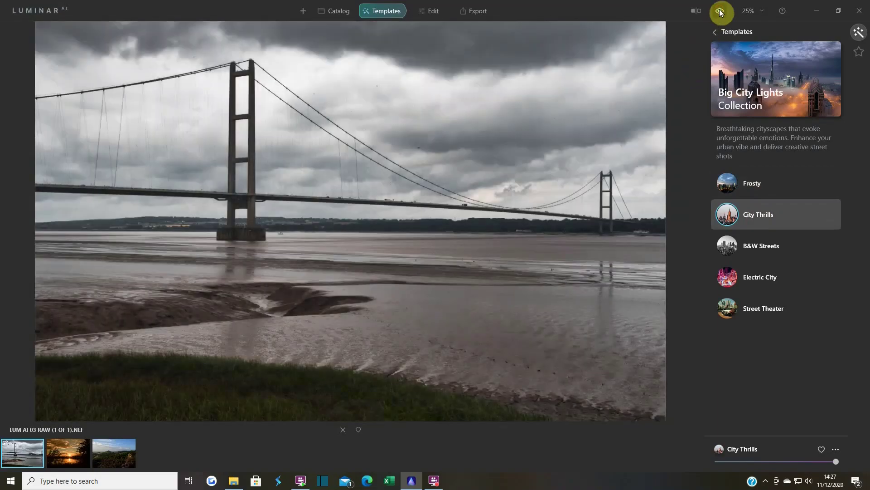
pyautogui.click(755, 248)
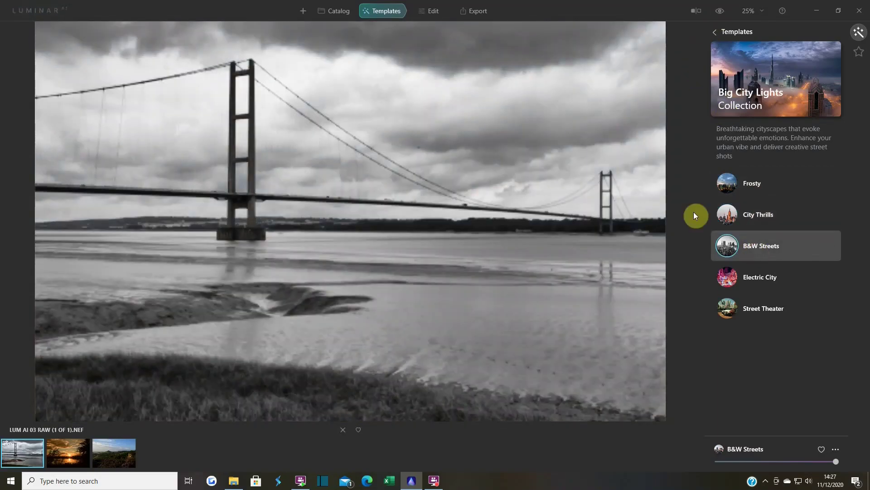
pyautogui.click(719, 12)
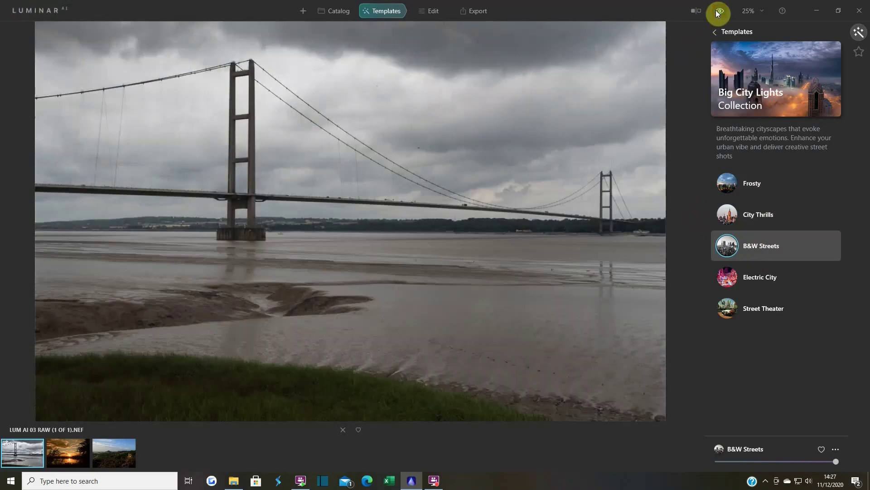
pyautogui.click(717, 10)
# Try Electric City, then apply Street Theater and compare it with the original
pyautogui.click(754, 278)
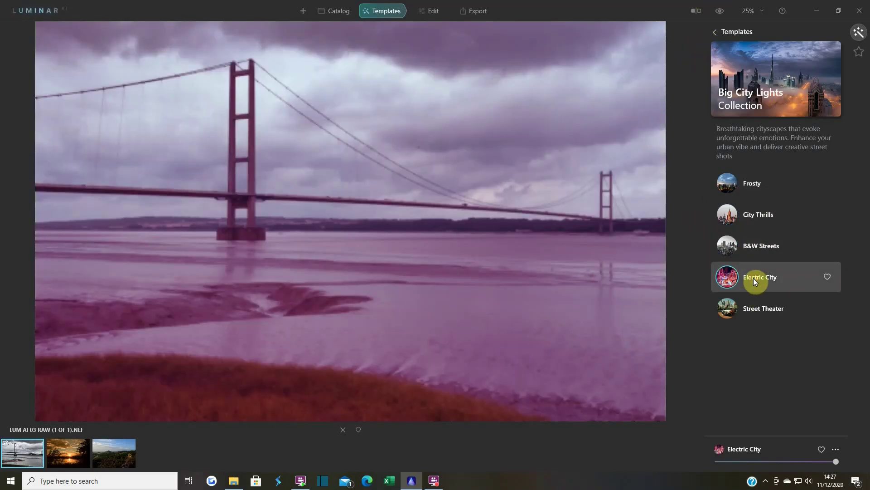
pyautogui.click(755, 314)
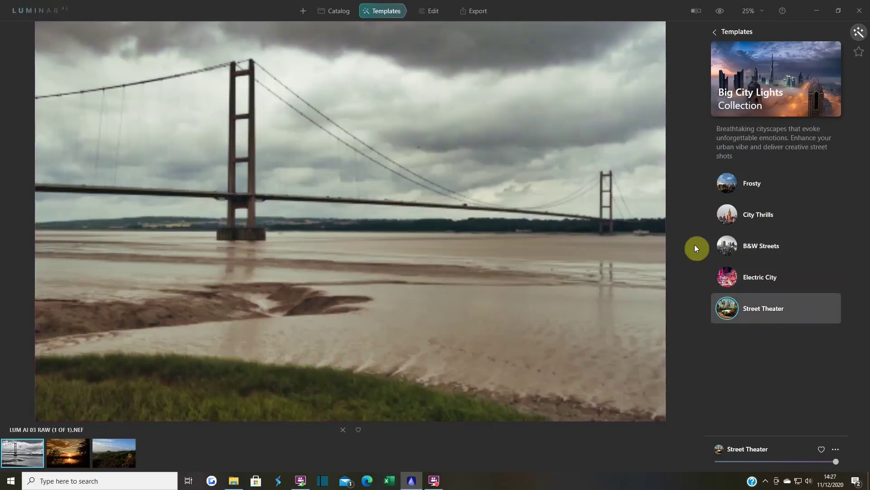
pyautogui.click(719, 13)
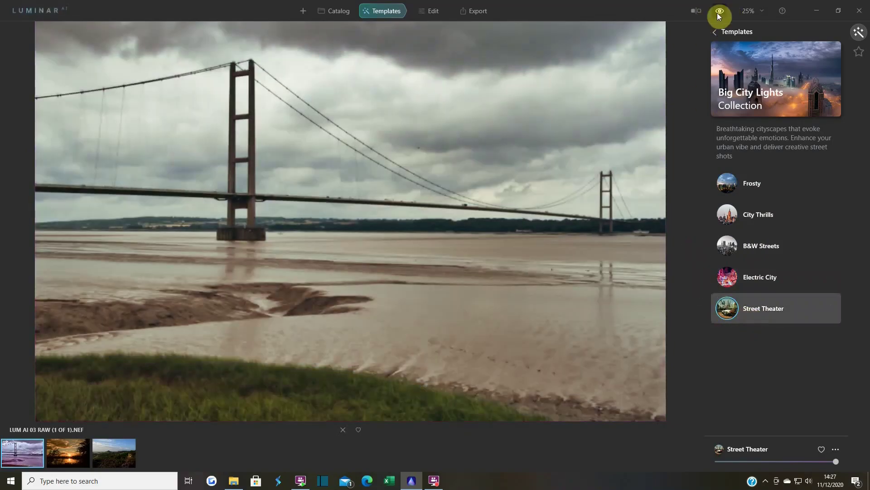
pyautogui.click(717, 13)
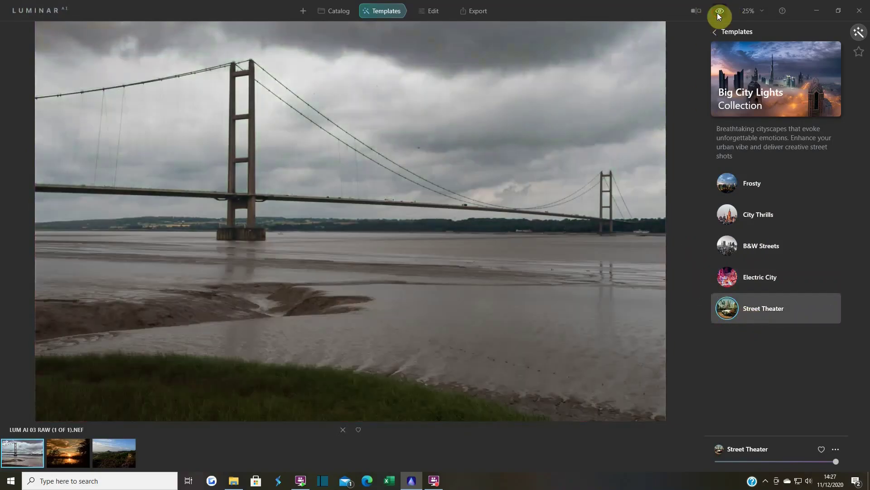
pyautogui.click(717, 13)
pyautogui.click(717, 13)
pyautogui.click(718, 13)
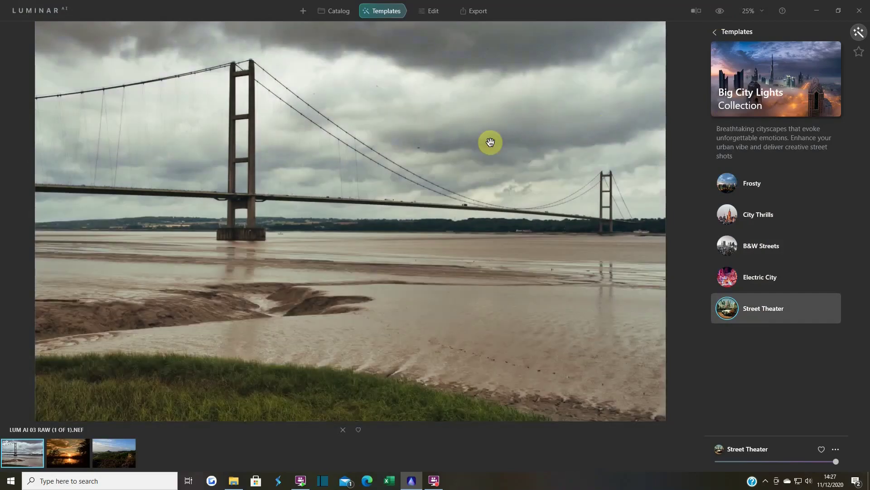
# Try the Sunsets templates Dream Film, Hyperdrive and Impact, leaving Toscana applied
pyautogui.click(714, 37)
pyautogui.click(806, 208)
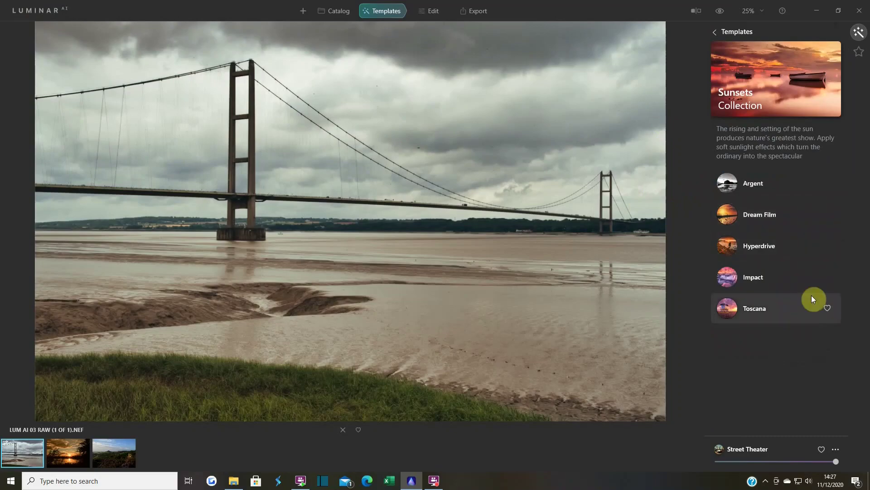
pyautogui.click(757, 213)
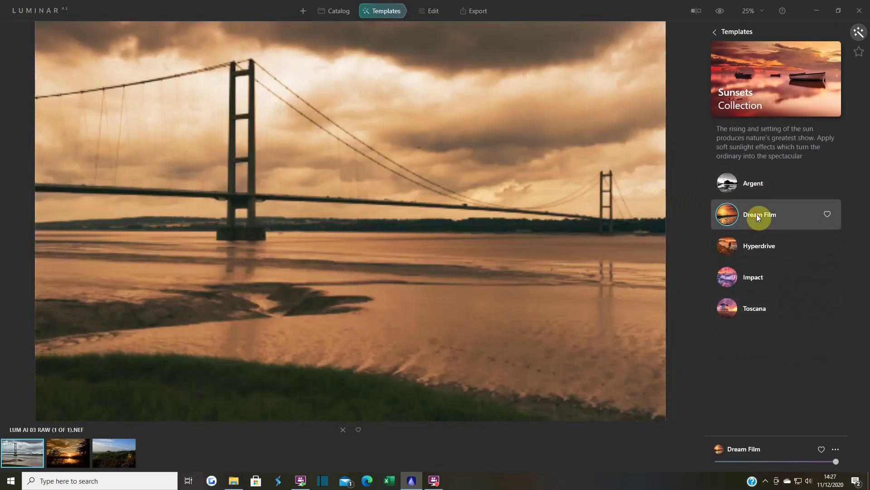
pyautogui.click(755, 254)
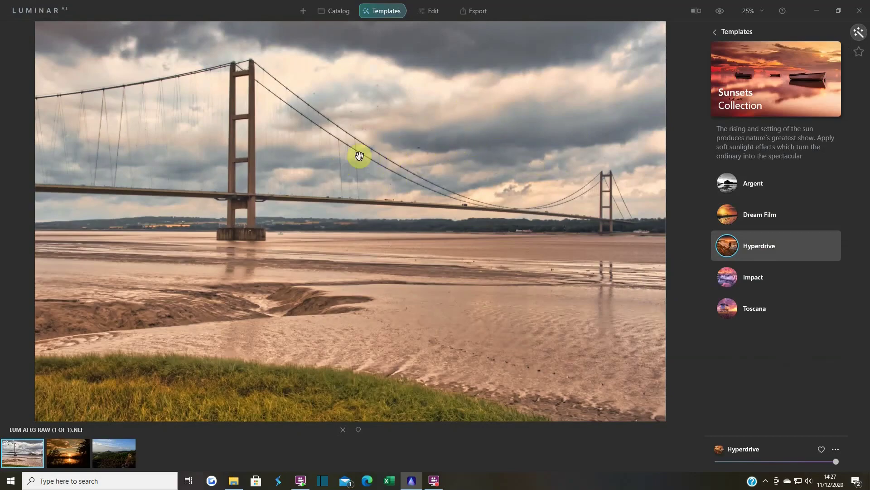
pyautogui.click(760, 281)
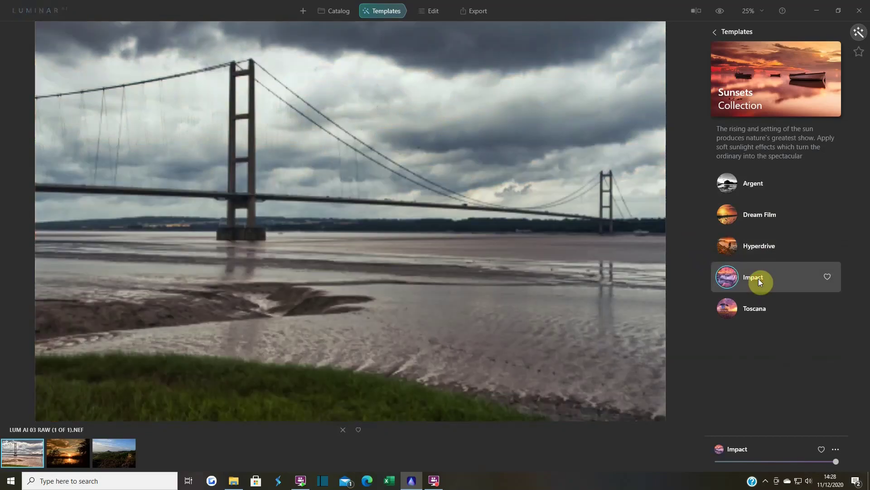
pyautogui.click(752, 311)
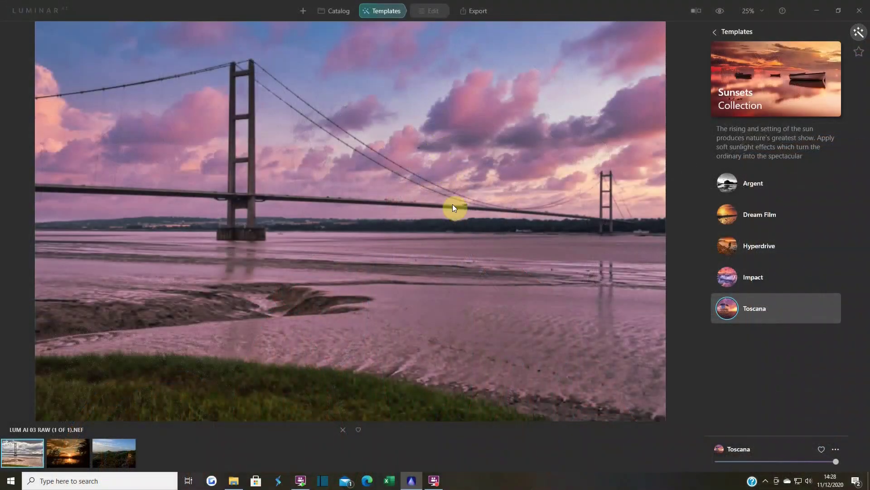
# Switch to the Edit module with Ctrl+3 to show the Essentials tools
pyautogui.hotkey('ctrl', '3')
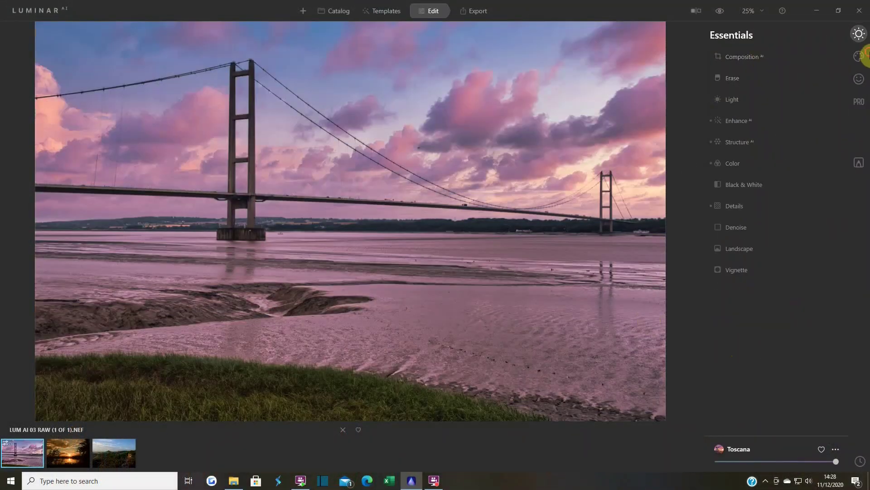
# Toggle Sky AI's Sunset Clouds 1 sky off and on to compare, then show Essentials
pyautogui.click(860, 57)
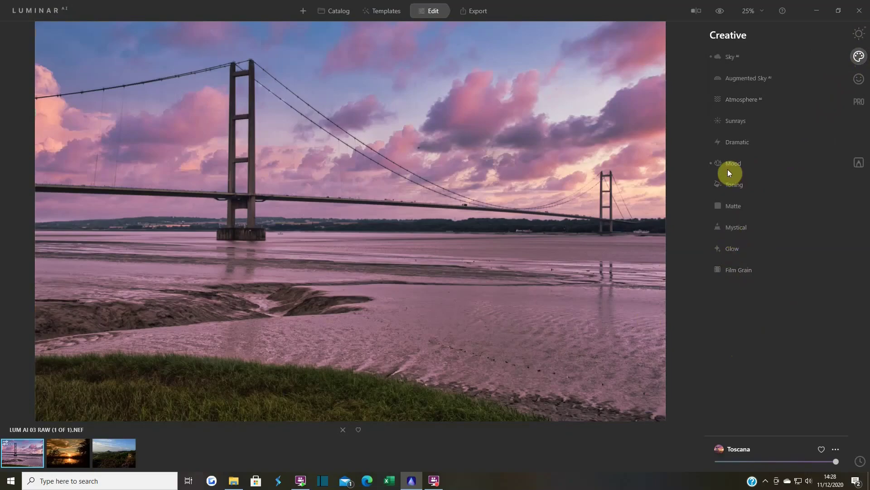
pyautogui.click(711, 56)
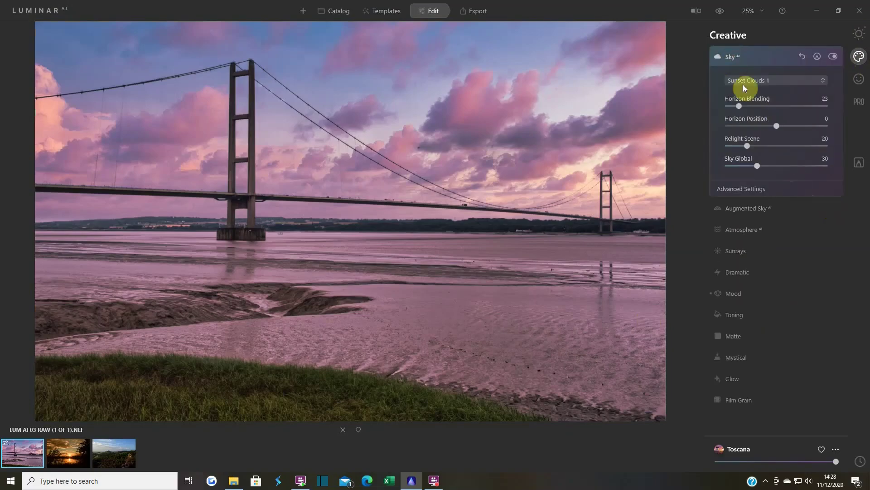
pyautogui.click(830, 55)
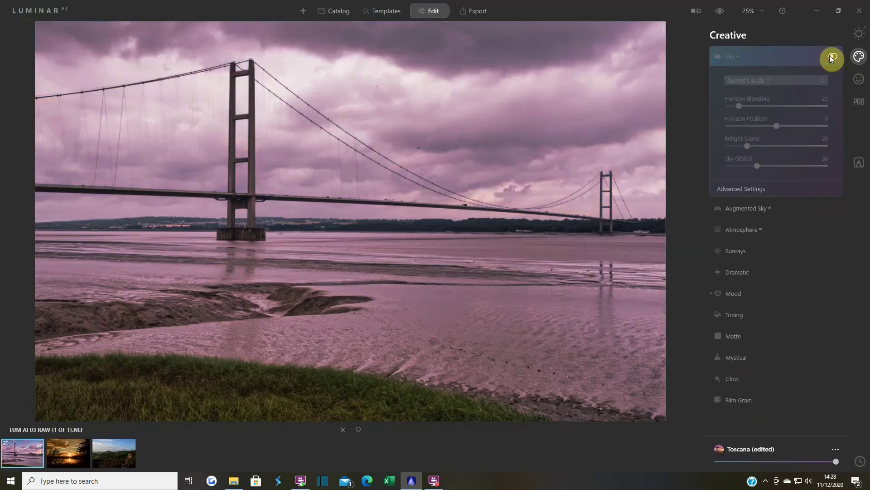
pyautogui.click(838, 56)
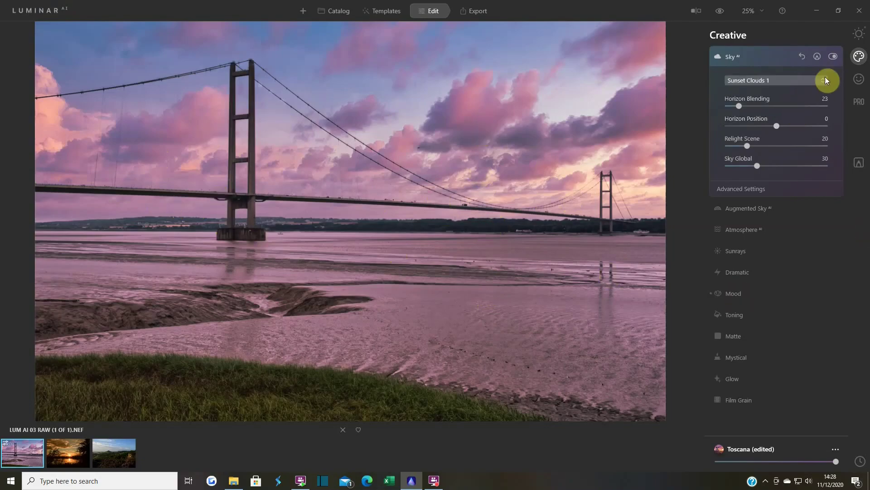
pyautogui.click(859, 34)
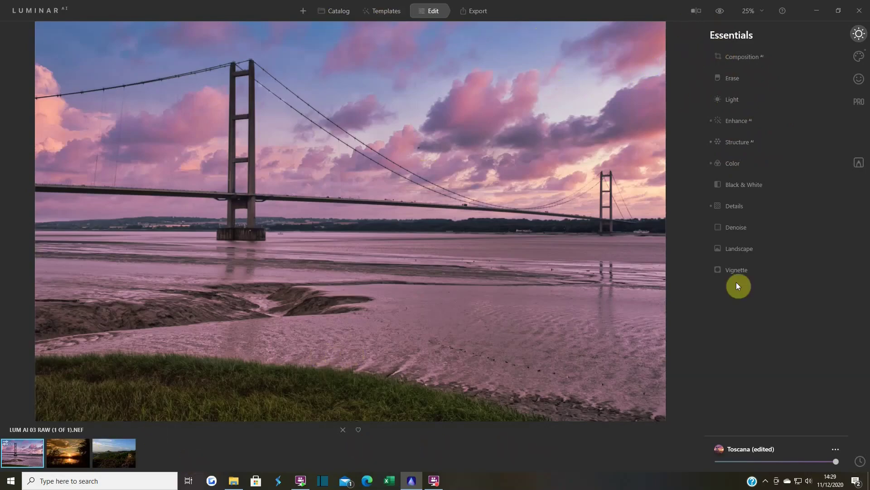
pyautogui.click(698, 14)
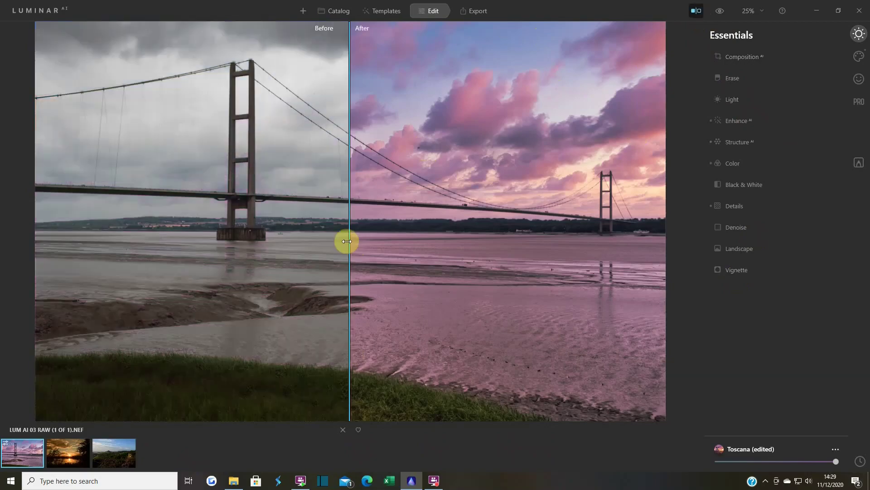
pyautogui.moveTo(346, 233); pyautogui.dragTo(170, 254)
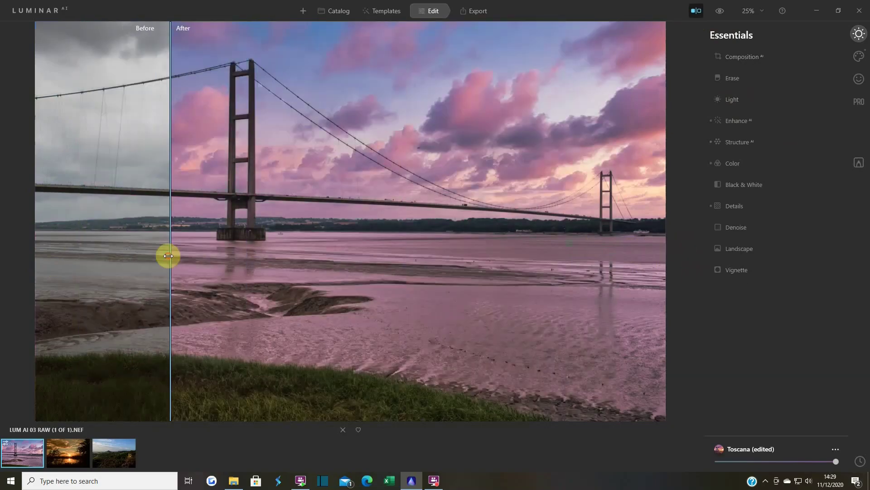
# Reset the Toscana template's adjustments so the bridge photo regains its grey sky
pyautogui.click(696, 14)
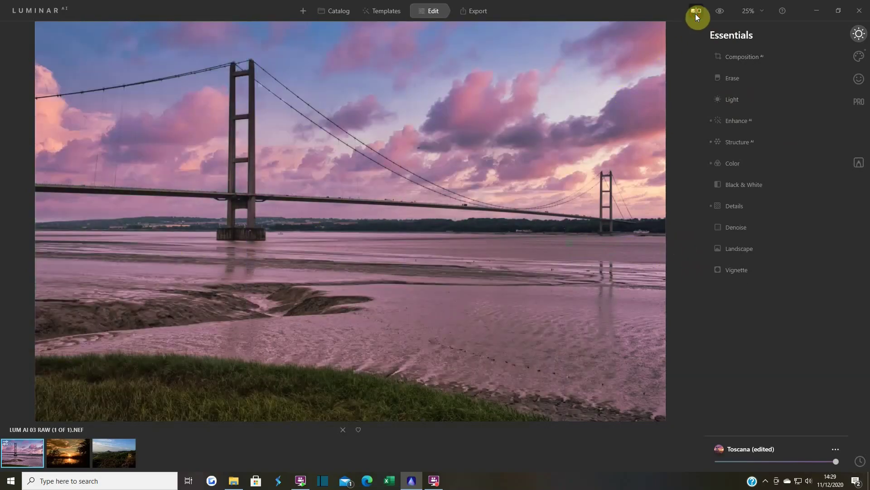
pyautogui.click(382, 12)
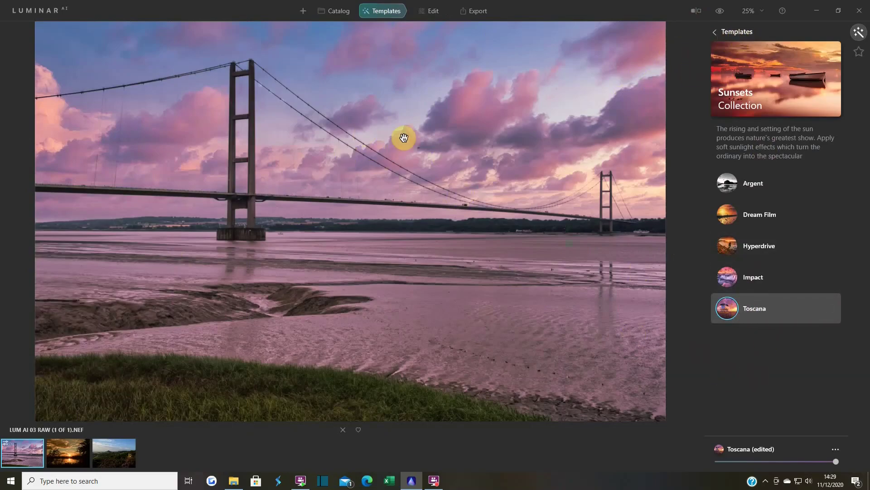
pyautogui.click(716, 32)
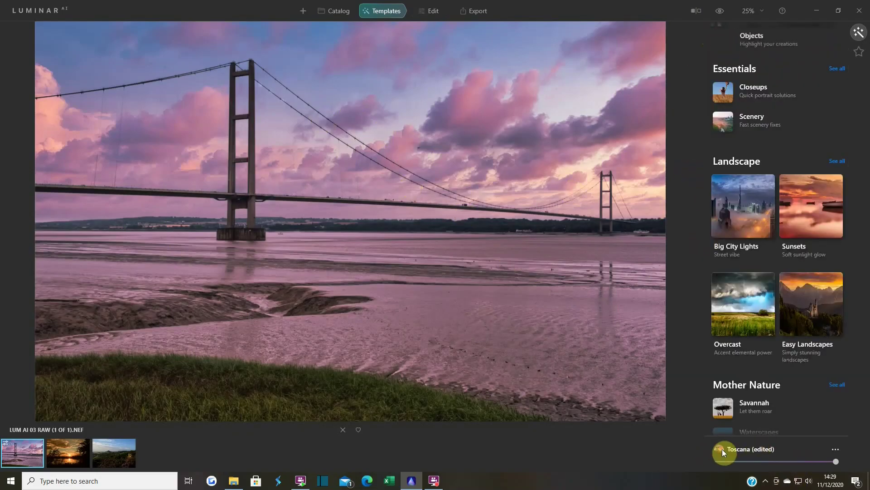
pyautogui.click(836, 450)
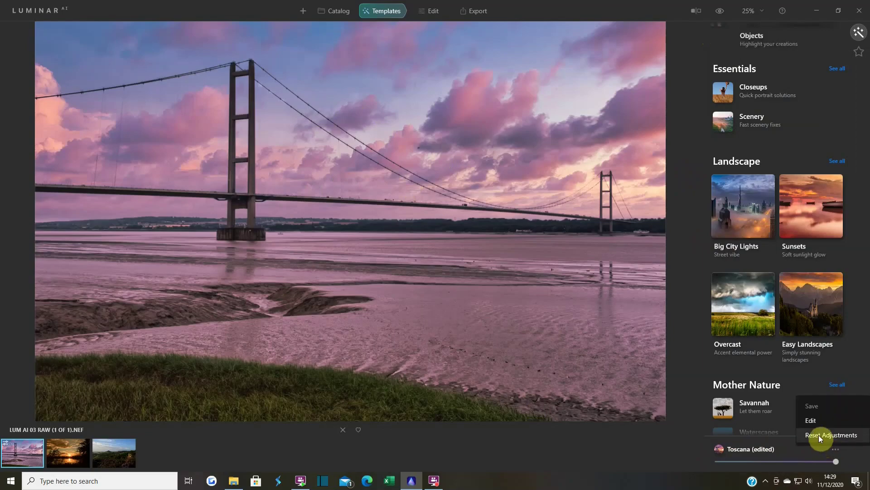
pyautogui.click(819, 436)
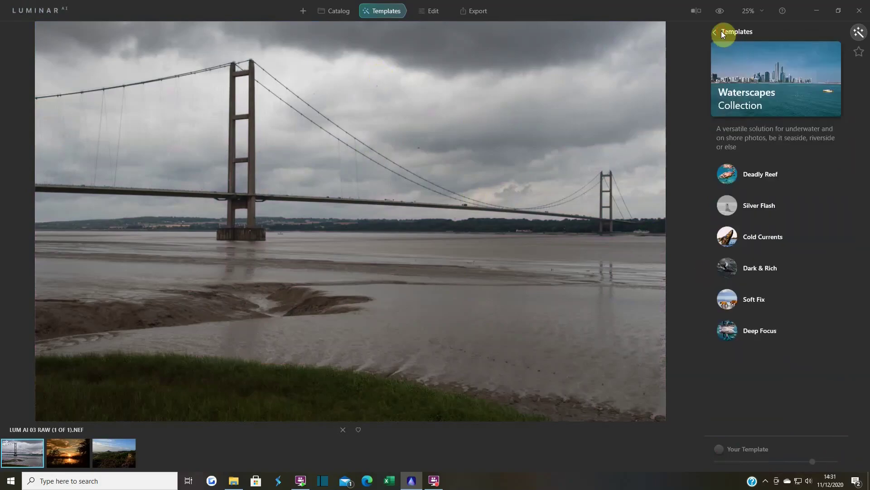
# Return to the templates overview and scroll through the template categories
pyautogui.click(722, 31)
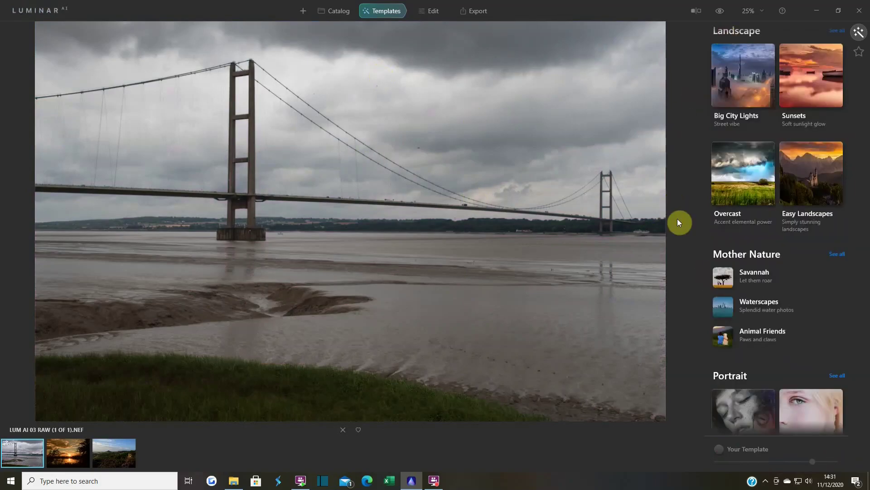
pyautogui.scroll(-1, 700, 271)
pyautogui.scroll(-1, 701, 271)
pyautogui.scroll(-1, 683, 326)
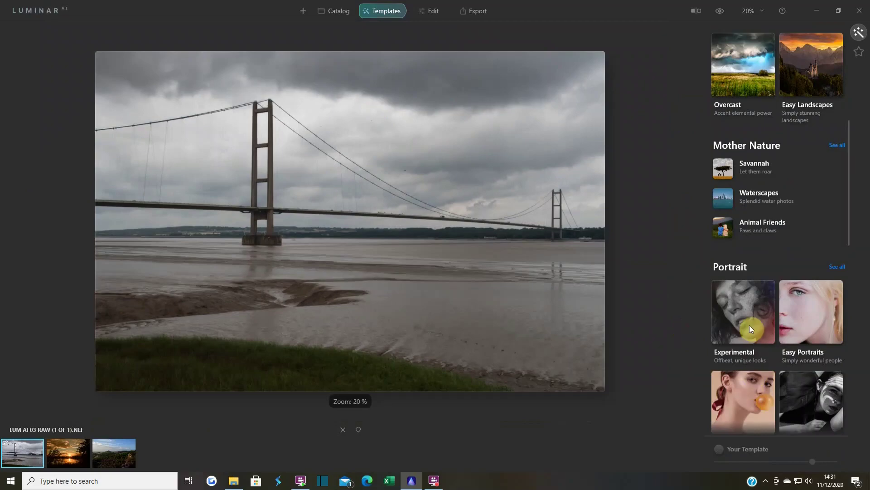
pyautogui.scroll(1, 576, 299)
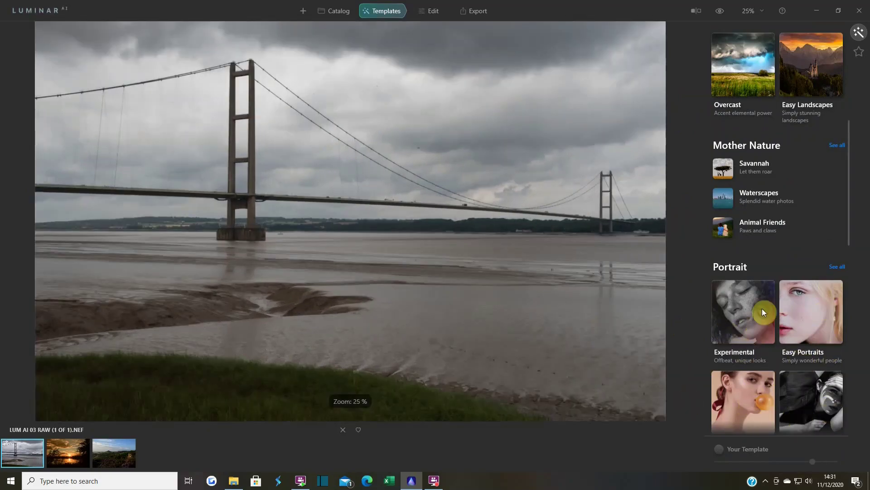
pyautogui.scroll(4, 812, 387)
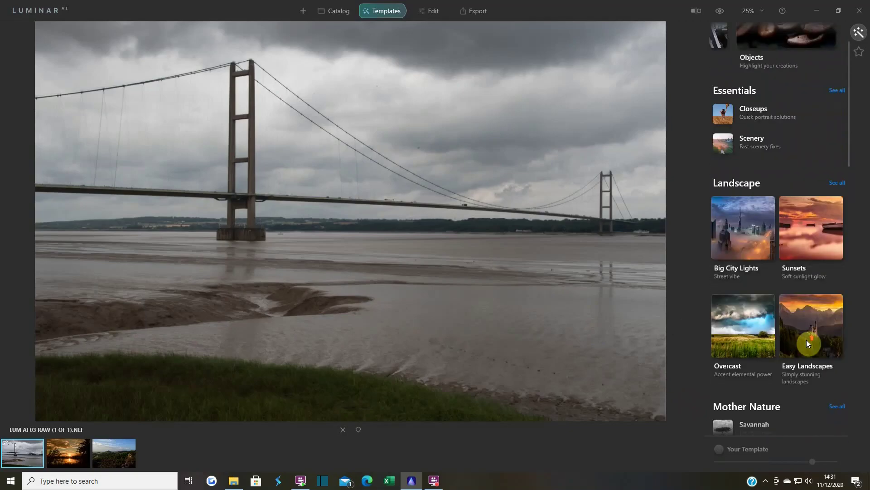
pyautogui.scroll(1, 792, 263)
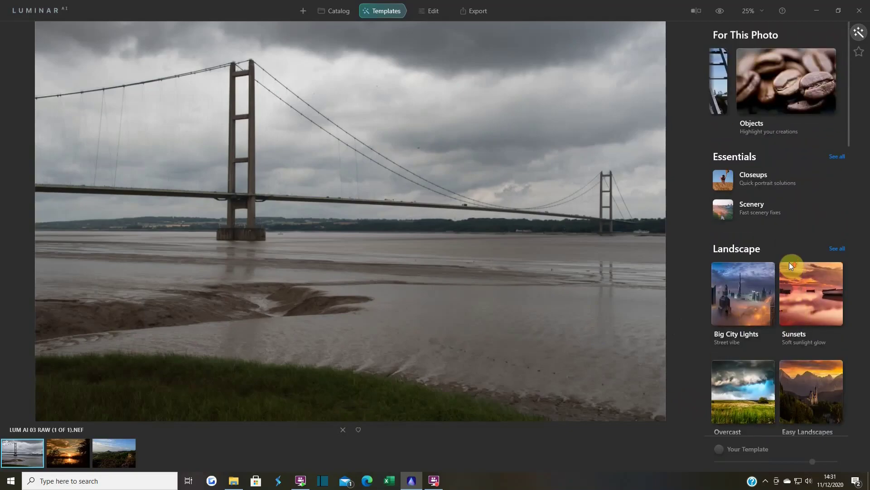
# On the sunset lake photo, try Artistic's Subtle, Solemn, Neon Skyline and Retro, then apply Supreme
pyautogui.click(73, 448)
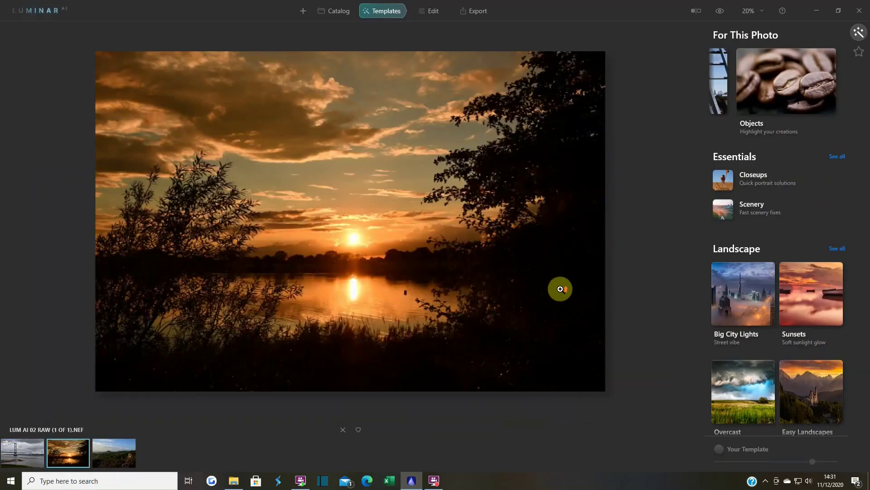
pyautogui.scroll(2, 560, 287)
pyautogui.scroll(-1, 560, 289)
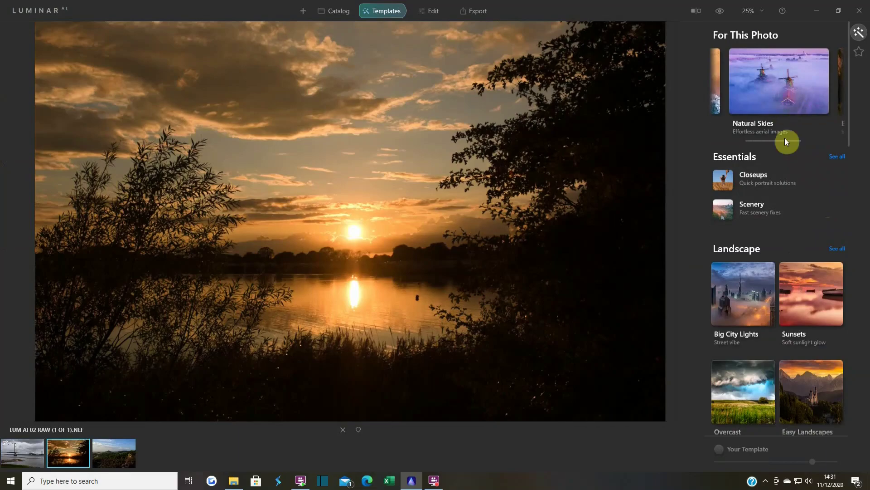
pyautogui.scroll(2, 785, 118)
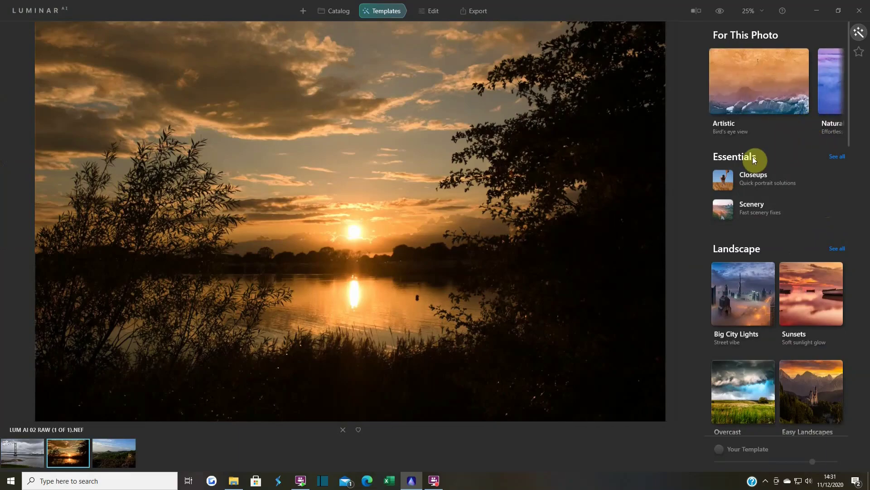
pyautogui.click(760, 78)
pyautogui.click(746, 179)
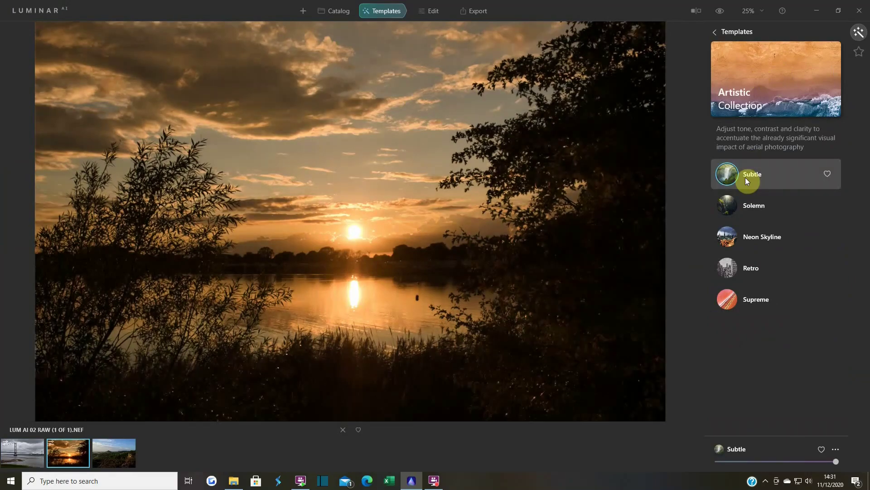
pyautogui.click(754, 207)
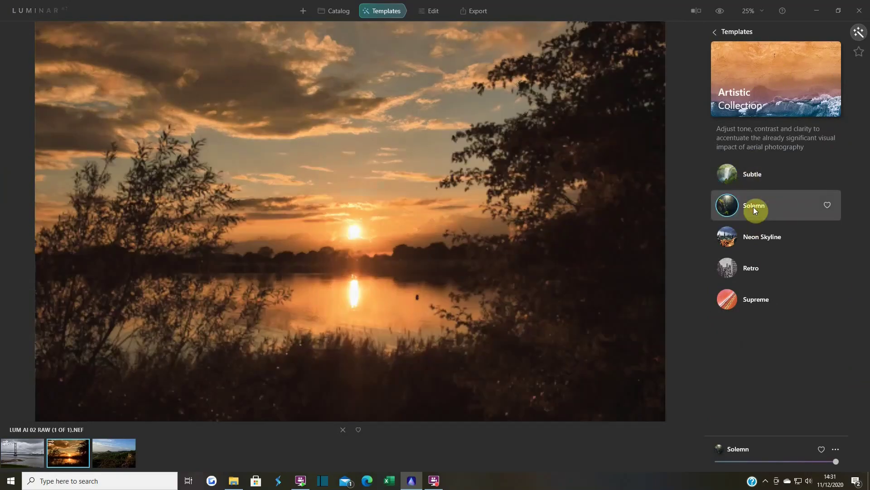
pyautogui.click(755, 237)
pyautogui.click(748, 267)
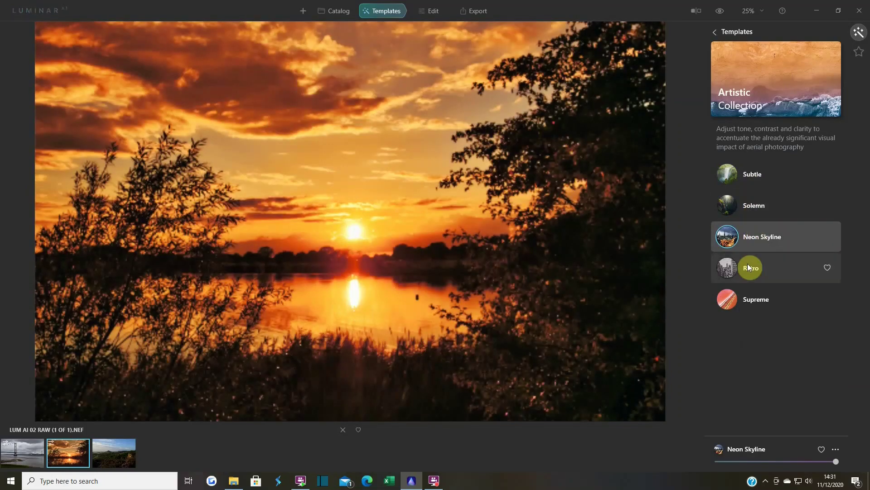
pyautogui.click(746, 303)
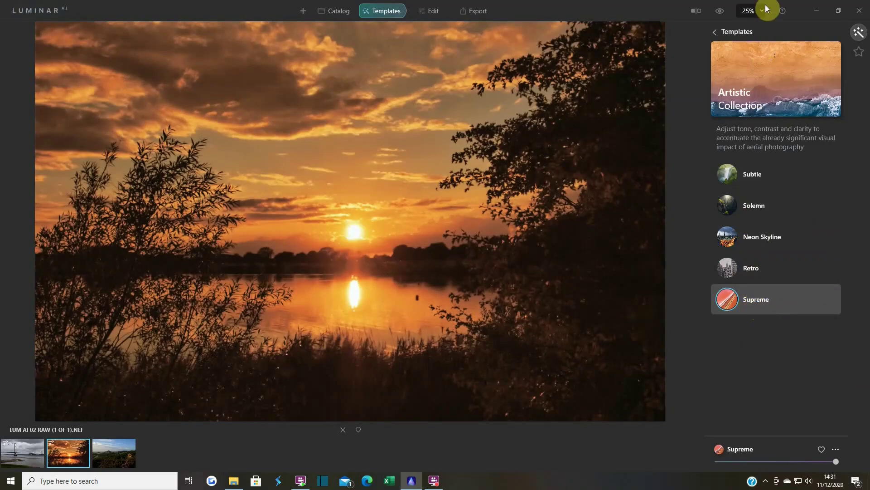
# Compare Supreme with the original, lower its strength, and go back to the overview
pyautogui.click(722, 12)
pyautogui.click(722, 12)
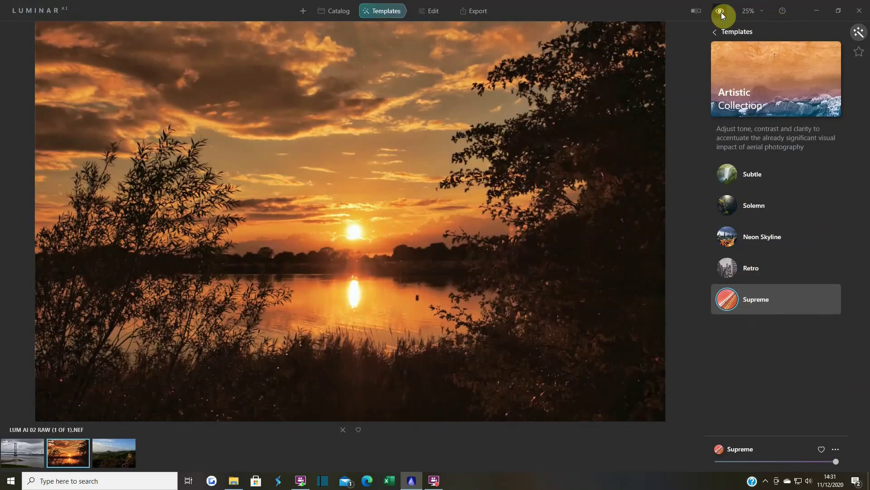
pyautogui.click(722, 12)
pyautogui.click(721, 13)
pyautogui.click(722, 12)
pyautogui.click(721, 12)
pyautogui.moveTo(834, 463); pyautogui.dragTo(824, 463)
pyautogui.moveTo(813, 462); pyautogui.dragTo(791, 462)
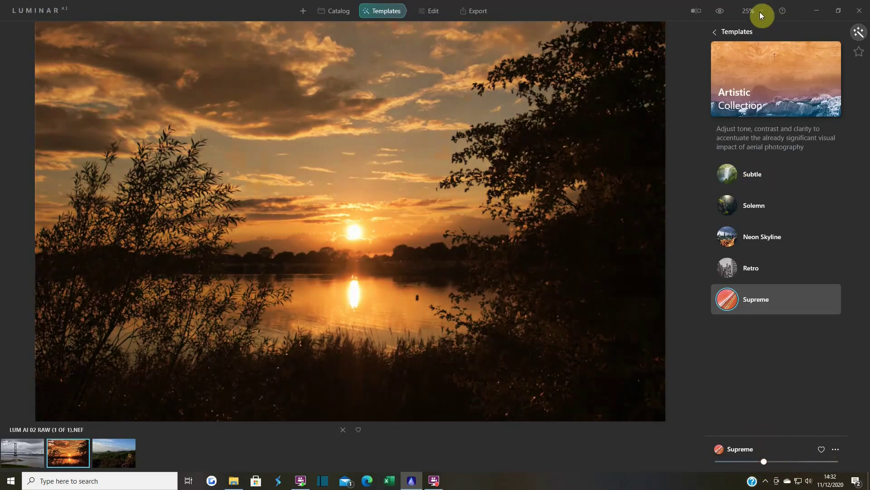
pyautogui.click(720, 11)
pyautogui.click(717, 33)
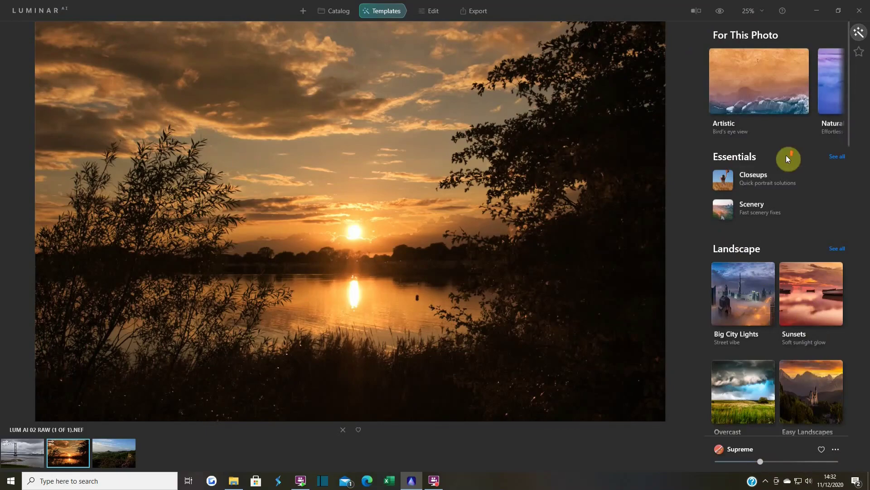
# Try Natural Skies' Afterhours, Crack of Dawn and Morning Dew, settling on Silken Skies
pyautogui.hscroll(2, 792, 87)
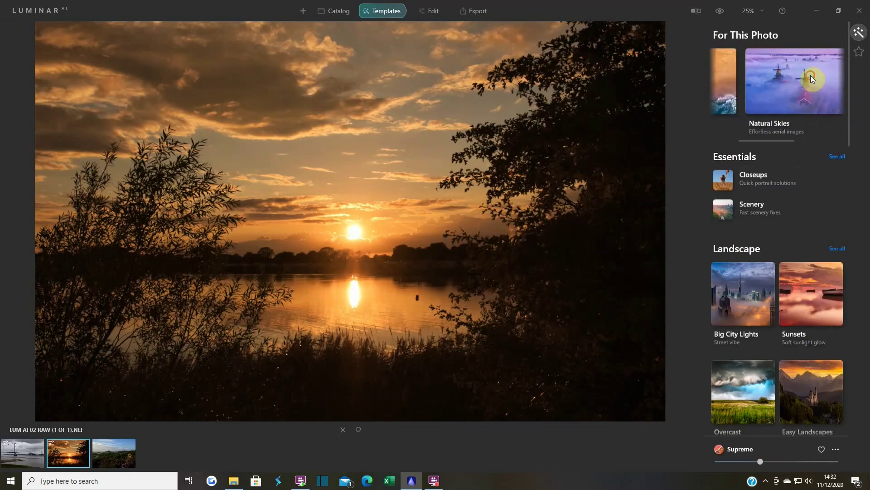
pyautogui.click(810, 79)
pyautogui.click(760, 186)
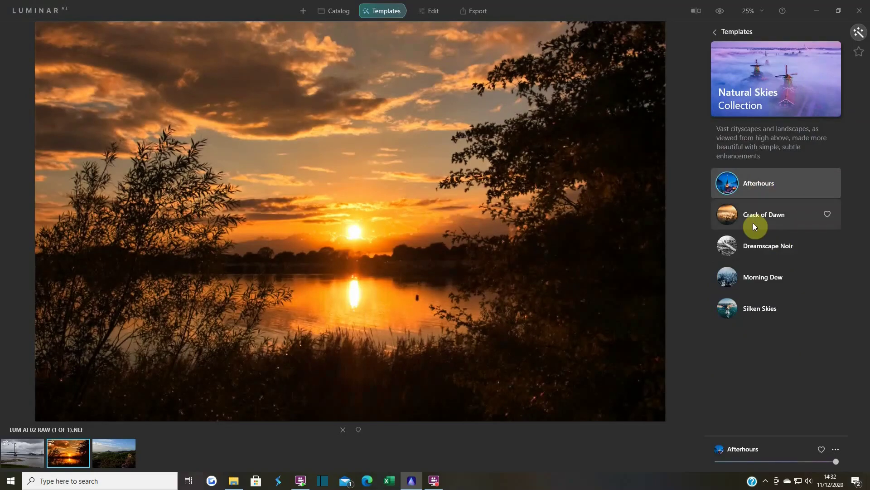
pyautogui.click(757, 214)
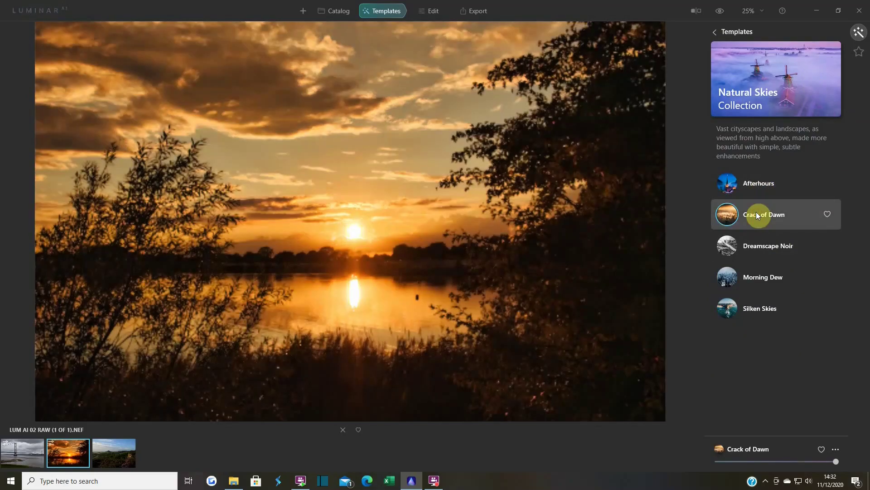
pyautogui.click(755, 283)
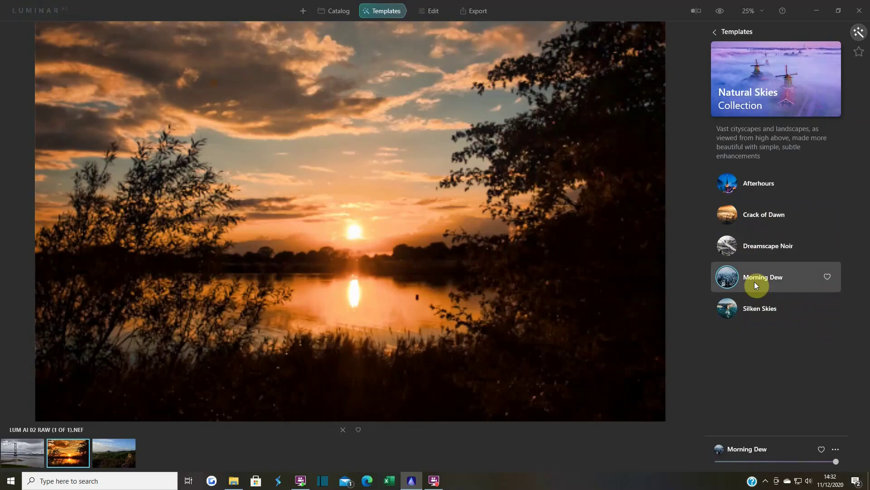
pyautogui.click(766, 308)
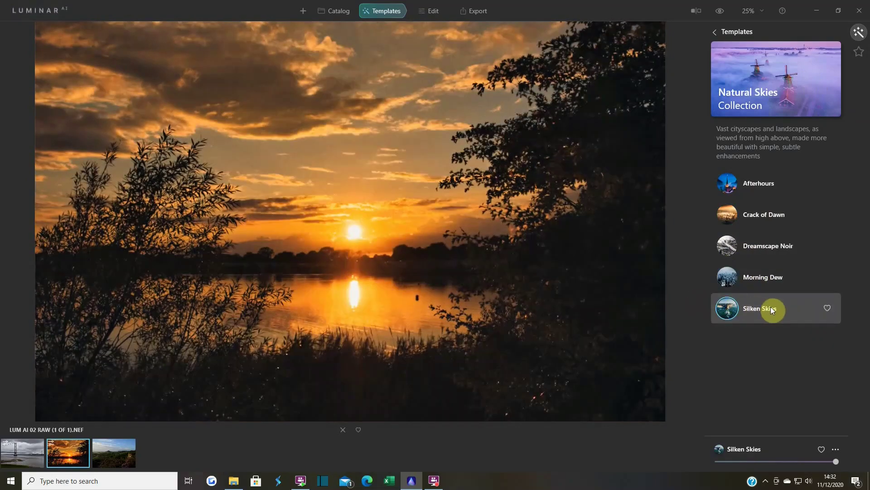
pyautogui.click(713, 32)
# Try Easy Landscapes' Long Exposure, Sunset, Clean Light, Noirscape and Forest Stream, ending on Snowfall
pyautogui.scroll(-3, 802, 141)
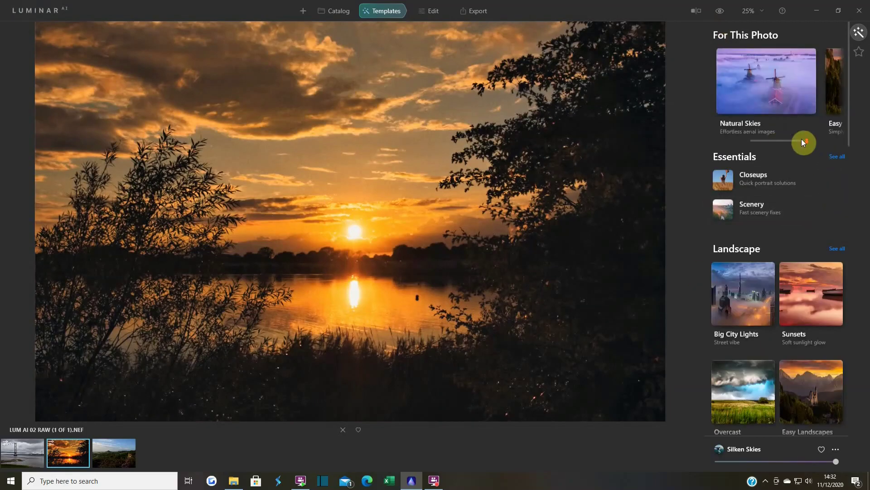
pyautogui.click(793, 97)
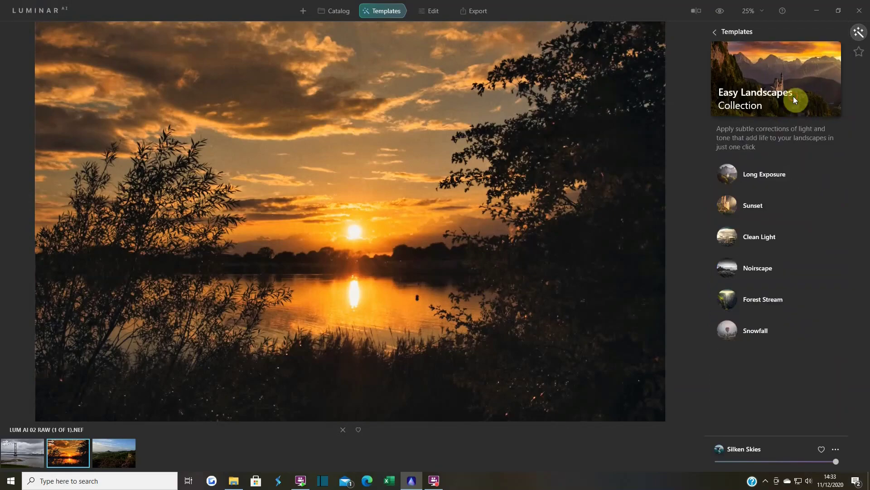
pyautogui.click(775, 179)
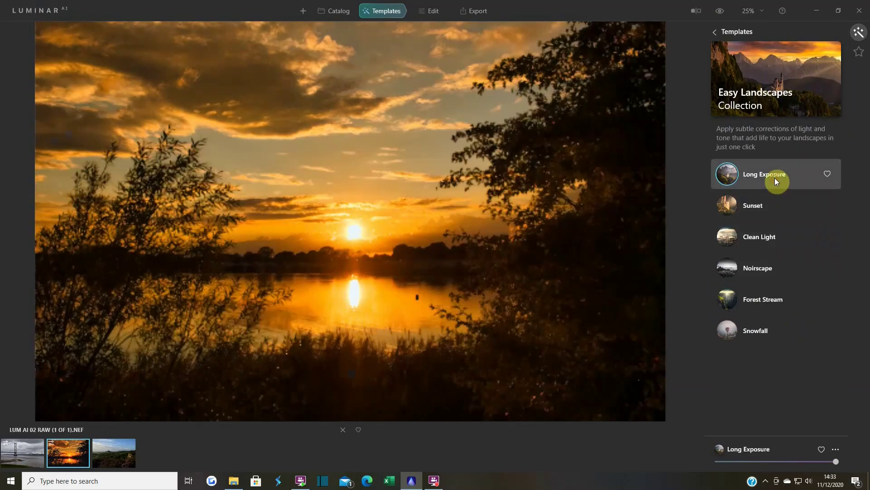
pyautogui.click(760, 210)
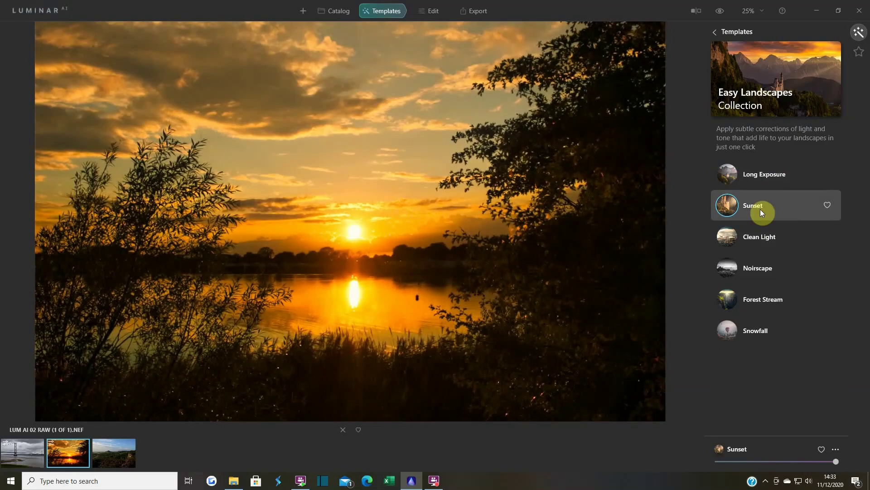
pyautogui.click(757, 244)
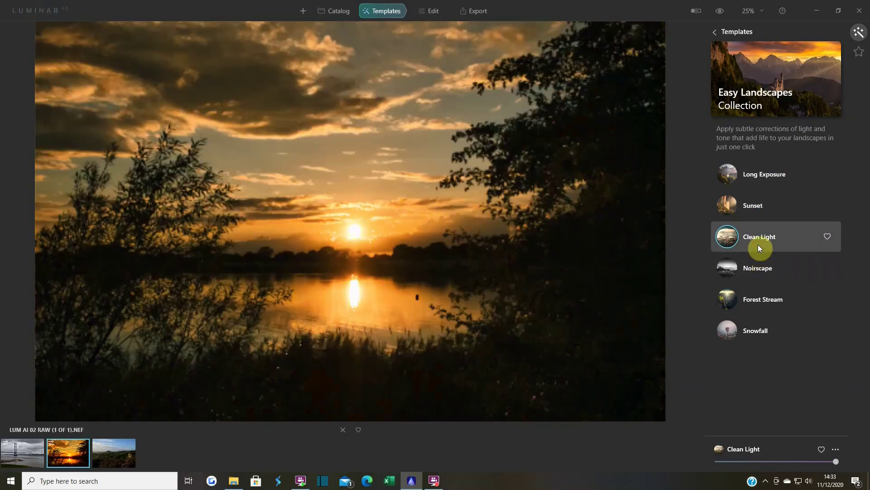
pyautogui.click(757, 269)
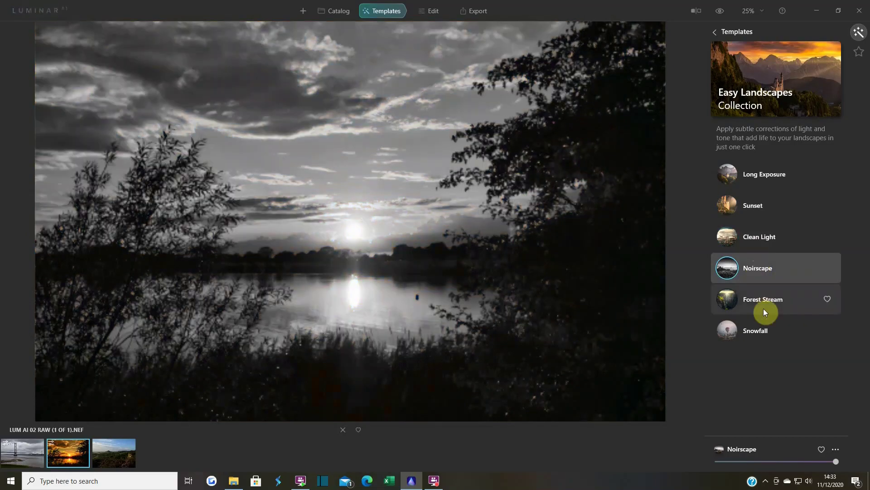
pyautogui.click(764, 301)
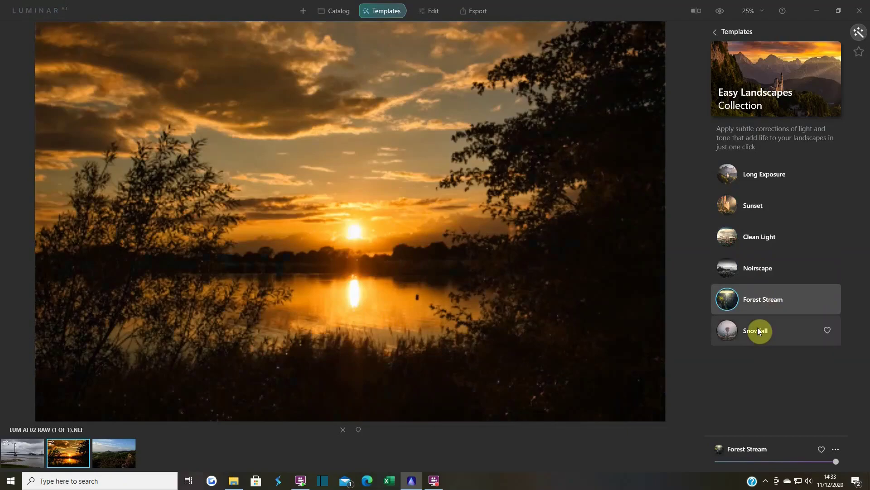
pyautogui.click(757, 329)
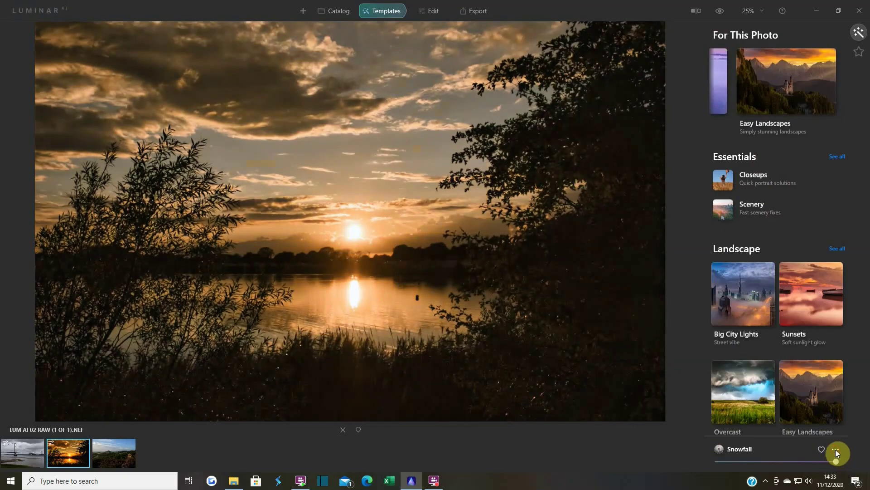
# Reset Snowfall, then apply Overcast's Dynamic Result at reduced strength
pyautogui.click(835, 450)
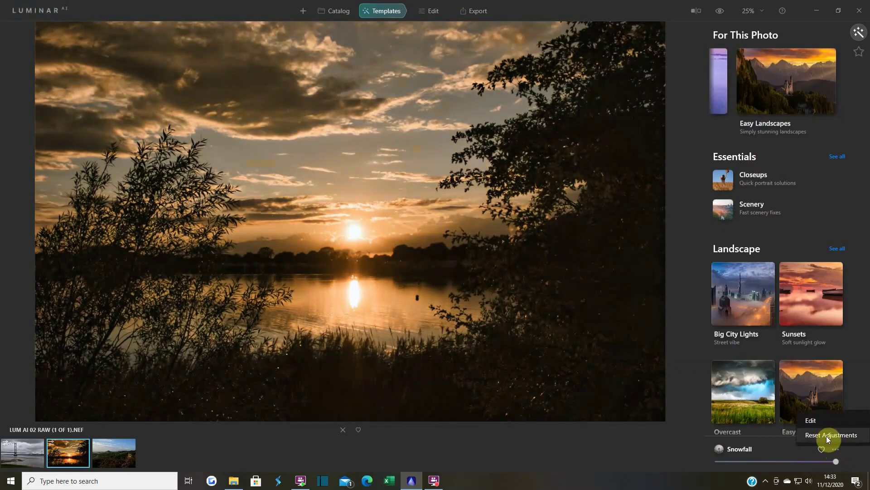
pyautogui.click(823, 434)
pyautogui.click(744, 379)
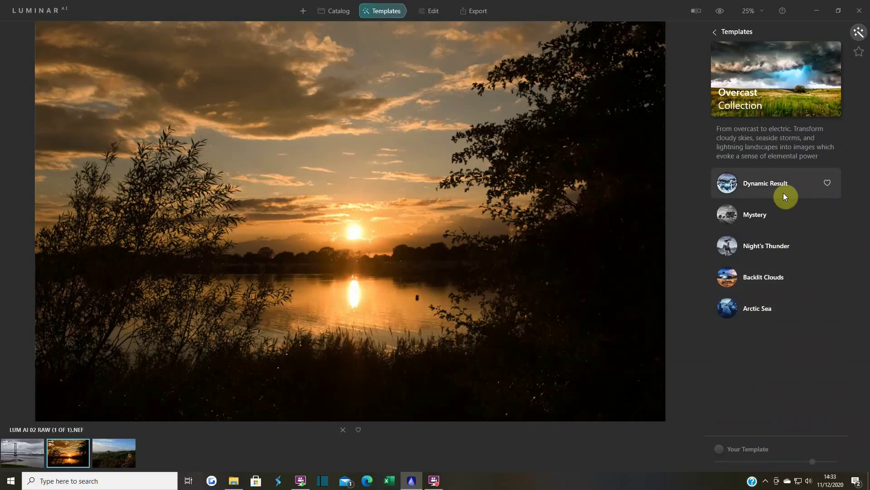
pyautogui.click(765, 184)
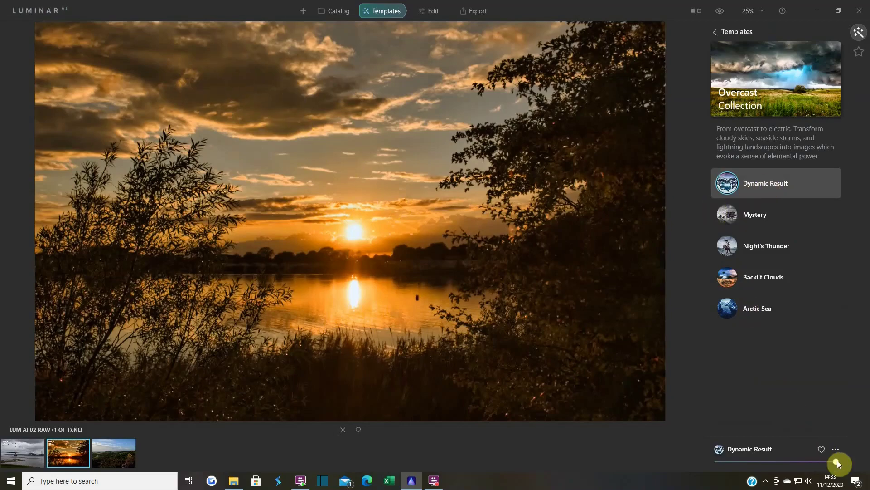
pyautogui.moveTo(832, 461); pyautogui.dragTo(809, 463)
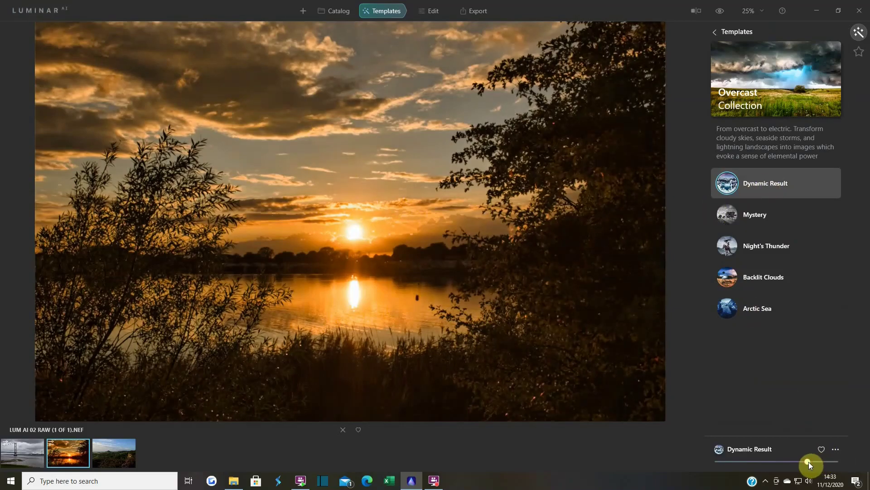
# Repeatedly compare the weakened Dynamic Result edit with the original photo
pyautogui.click(720, 15)
pyautogui.click(721, 15)
pyautogui.click(720, 15)
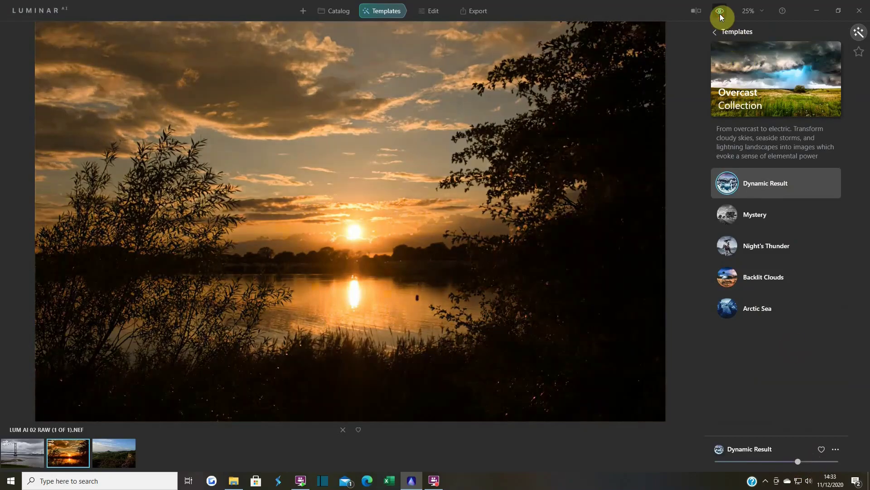
pyautogui.click(720, 15)
pyautogui.click(720, 14)
pyautogui.click(720, 15)
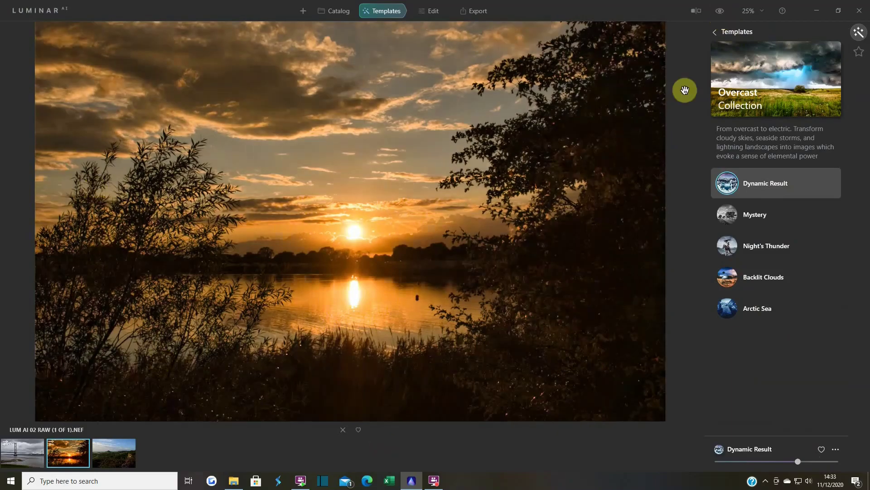
pyautogui.click(720, 15)
pyautogui.click(720, 14)
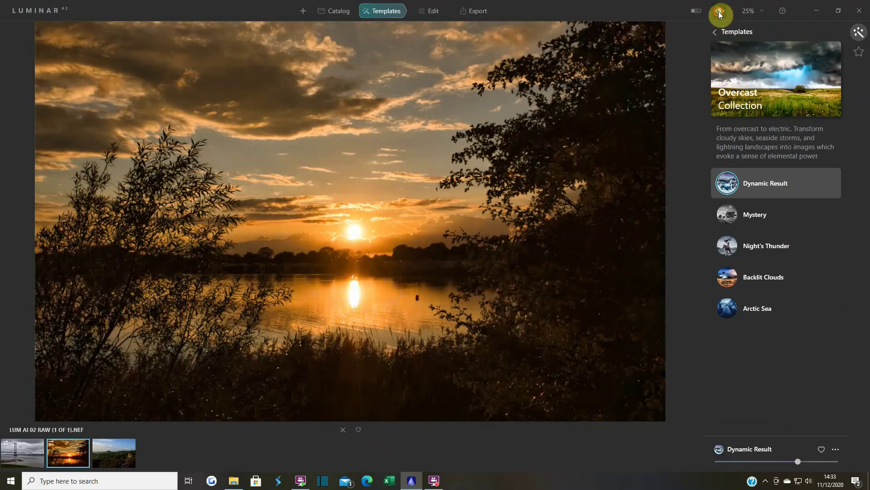
pyautogui.click(720, 15)
pyautogui.click(720, 14)
pyautogui.click(720, 14)
pyautogui.click(721, 14)
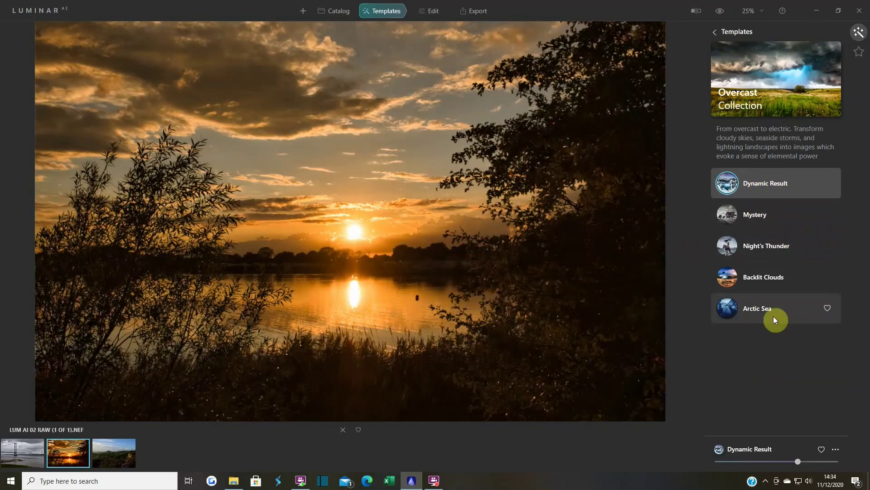
pyautogui.click(719, 11)
pyautogui.click(719, 11)
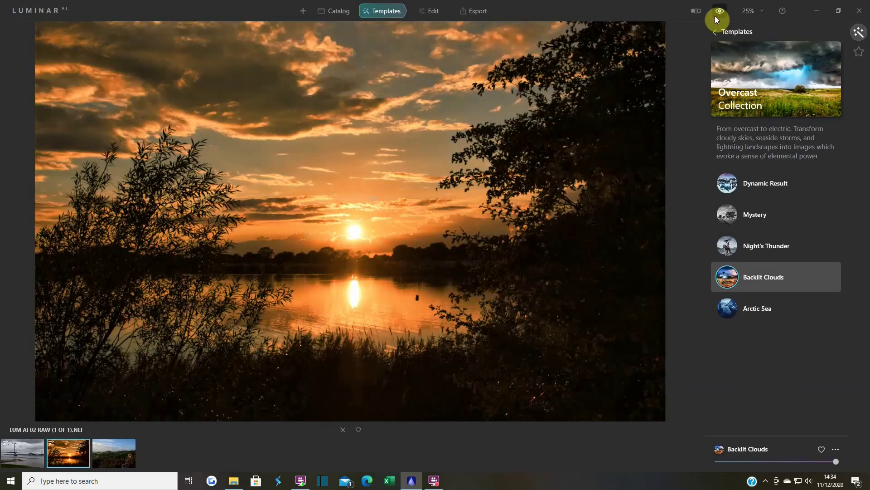
pyautogui.click(719, 12)
pyautogui.click(719, 12)
pyautogui.click(716, 17)
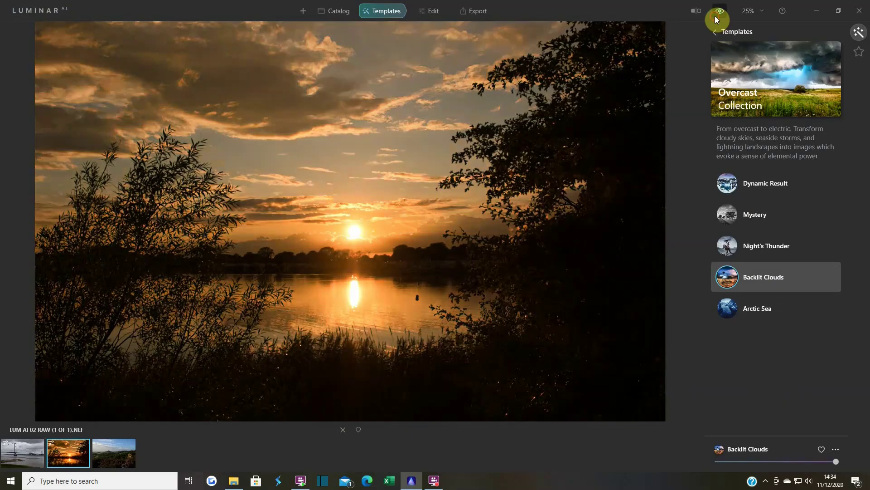
pyautogui.click(715, 16)
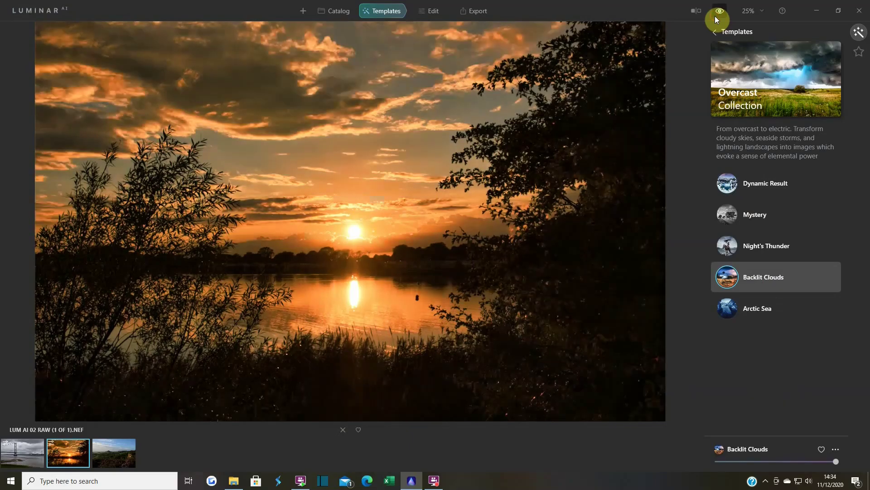
# Apply Arctic Sea at about 40% strength, then reset adjustments to remove it
pyautogui.click(761, 313)
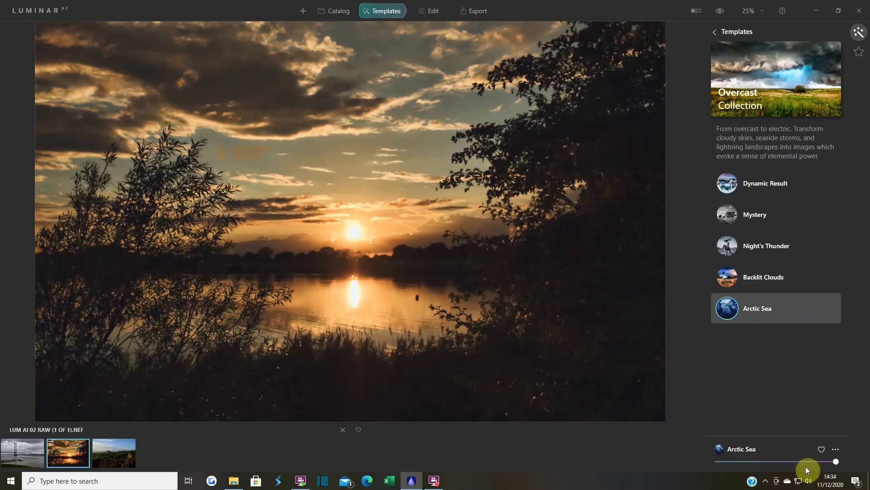
pyautogui.moveTo(837, 462); pyautogui.dragTo(809, 462)
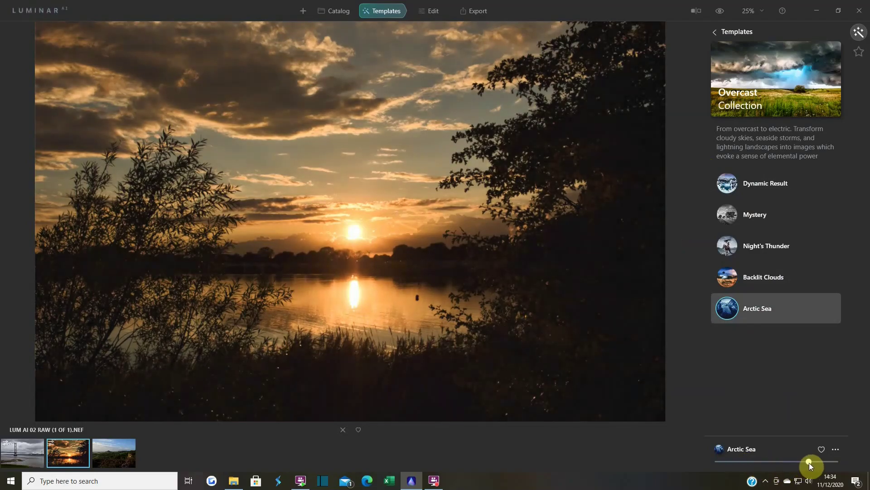
pyautogui.click(837, 450)
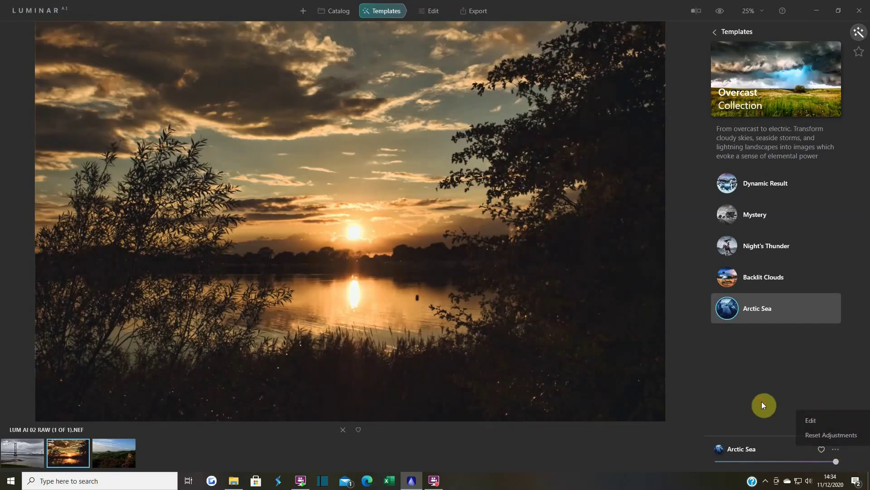
pyautogui.click(838, 452)
pyautogui.click(836, 449)
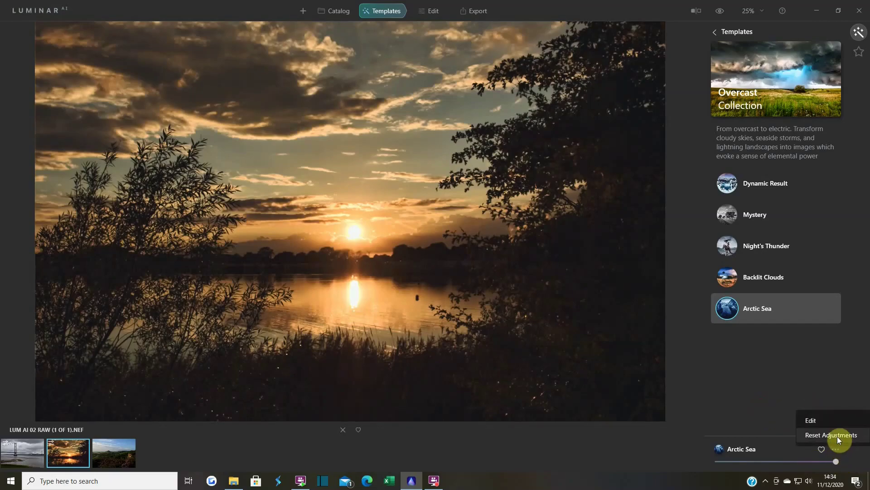
pyautogui.click(834, 436)
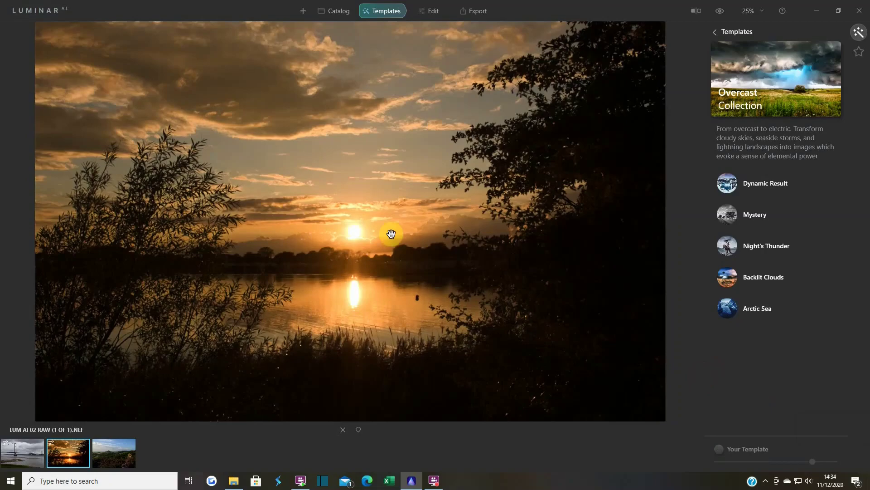
# Show the heather moorland photo at 25% zoom with its For This Photo template suggestions
pyautogui.click(122, 451)
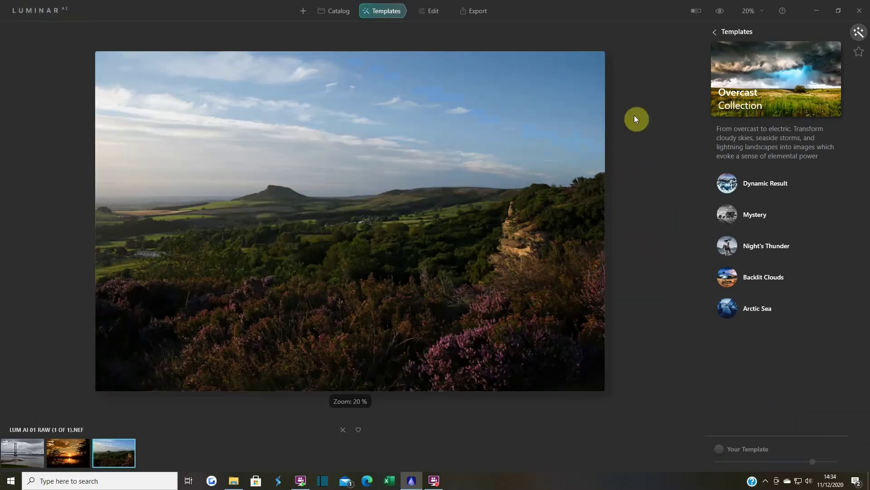
pyautogui.hotkey('ctrl', '+')
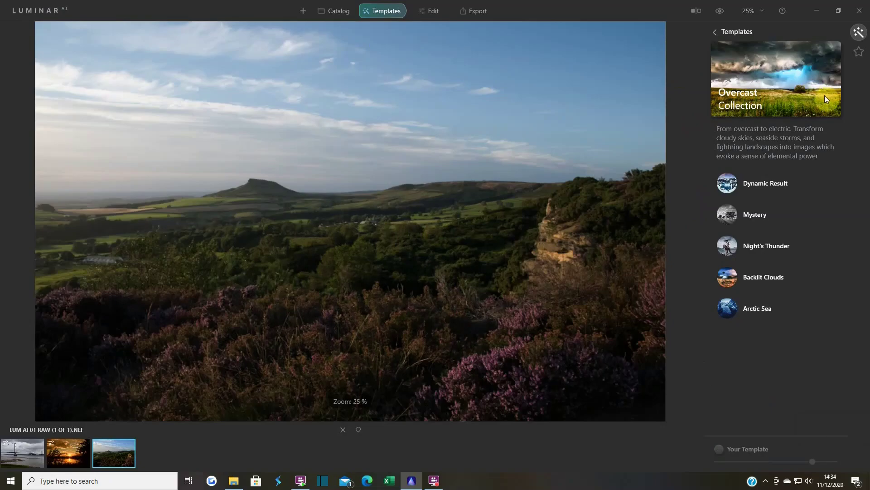
pyautogui.click(716, 33)
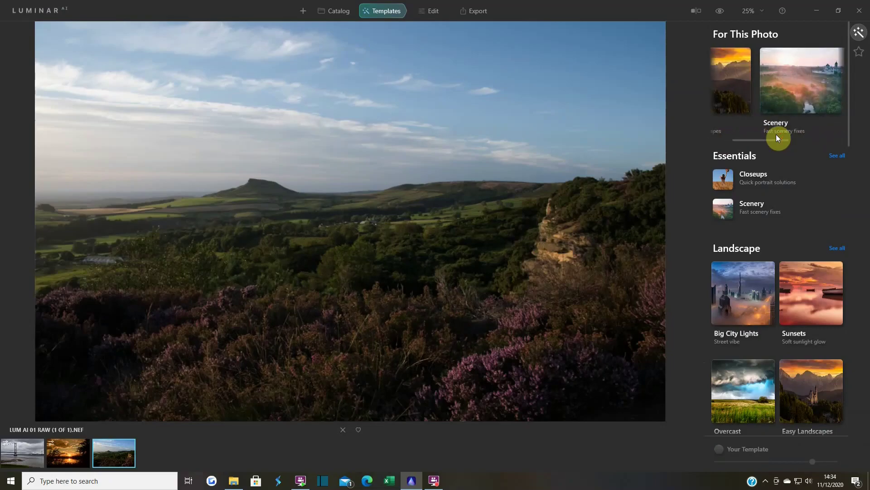
# In the Scenery collection, try Clear & Sharp, Fast Fix and Pleasing Touch against the original
pyautogui.click(776, 77)
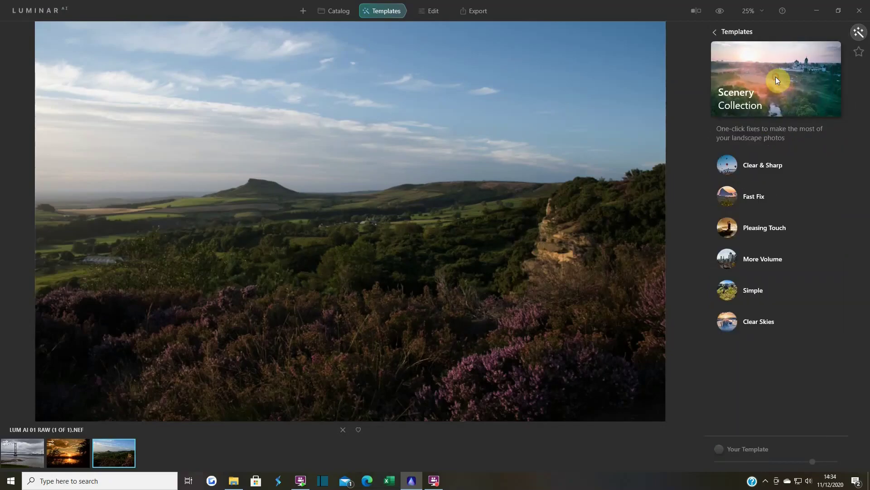
pyautogui.click(755, 166)
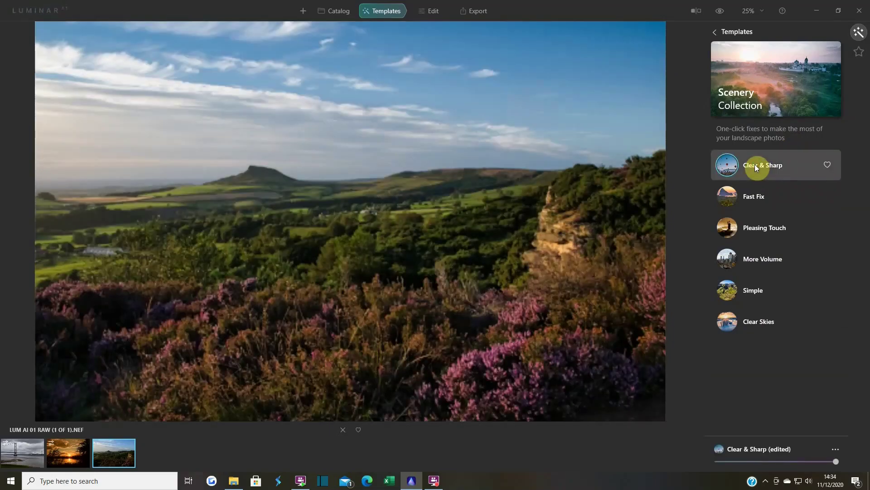
pyautogui.moveTo(721, 11); pyautogui.dragTo(722, 14)
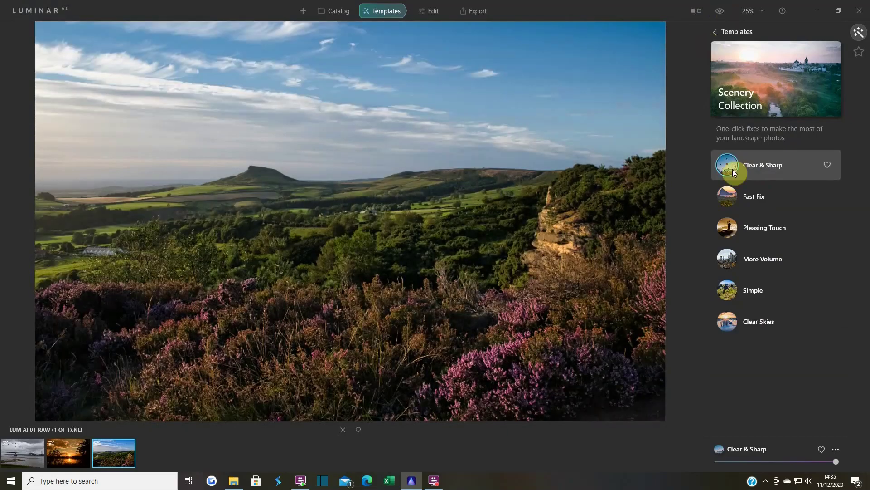
pyautogui.click(752, 206)
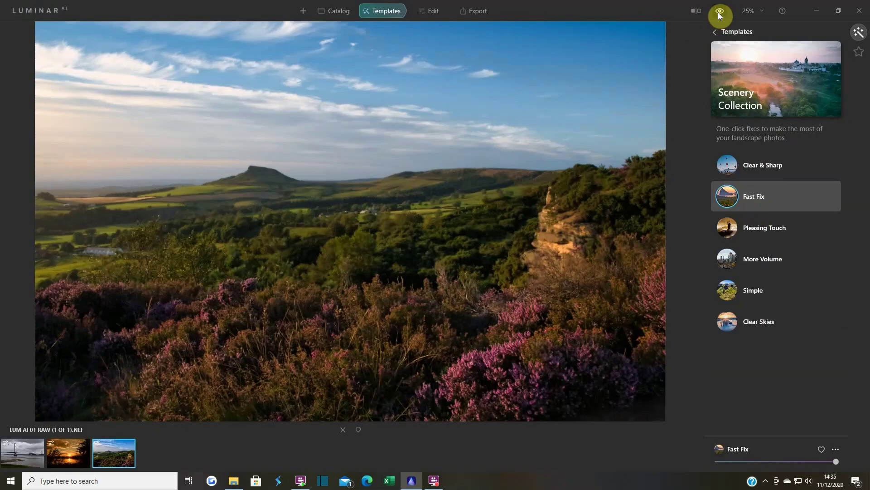
pyautogui.moveTo(716, 12); pyautogui.dragTo(716, 12)
pyautogui.click(762, 232)
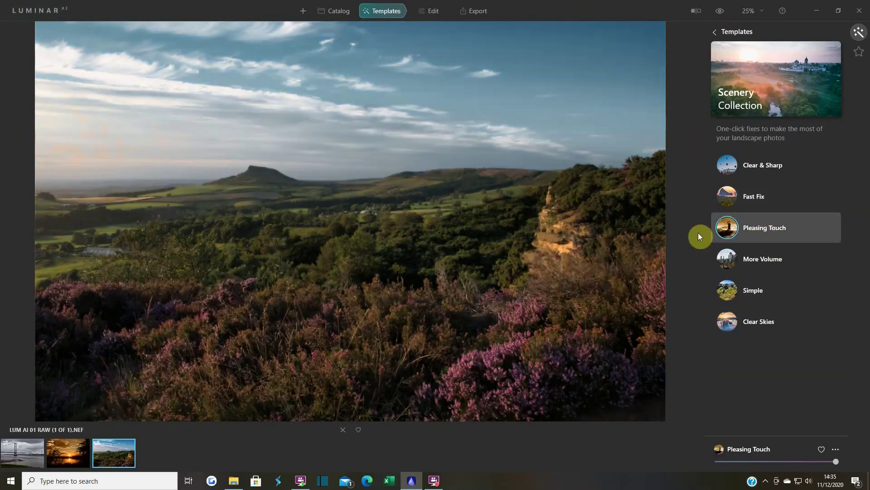
pyautogui.moveTo(720, 13); pyautogui.dragTo(720, 14)
pyautogui.click(720, 14)
# Try More Volume at varied strength and Simple, then apply Clear Skies
pyautogui.click(761, 267)
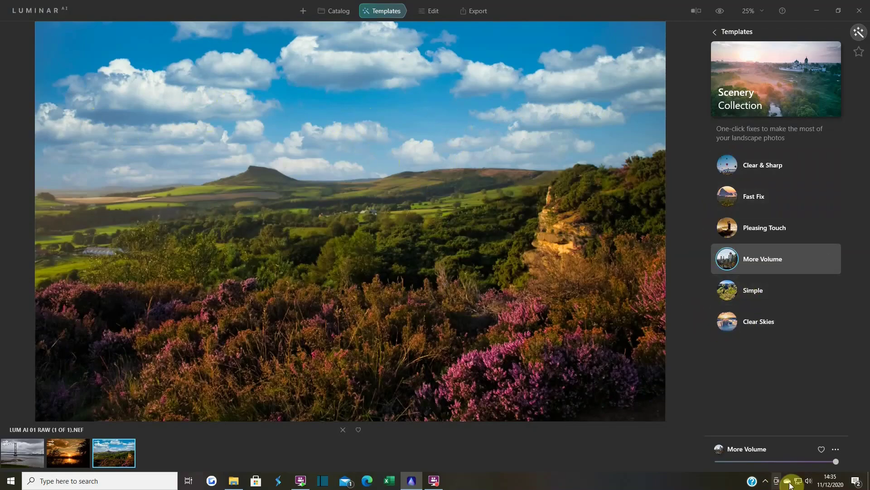
pyautogui.moveTo(839, 463); pyautogui.dragTo(792, 466)
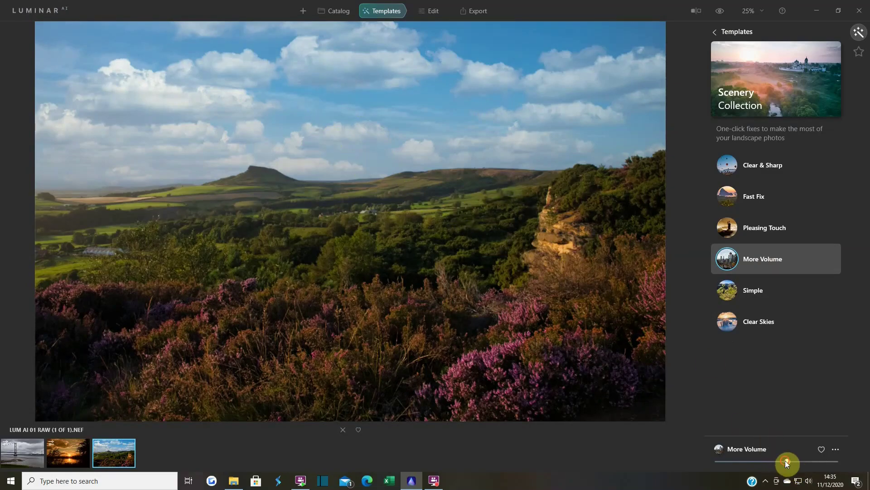
pyautogui.moveTo(786, 461); pyautogui.dragTo(838, 461)
pyautogui.click(769, 301)
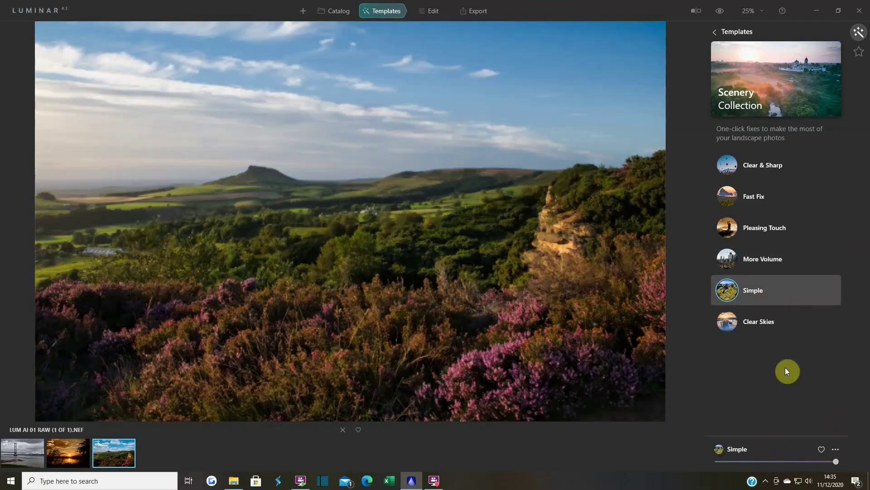
pyautogui.click(721, 11)
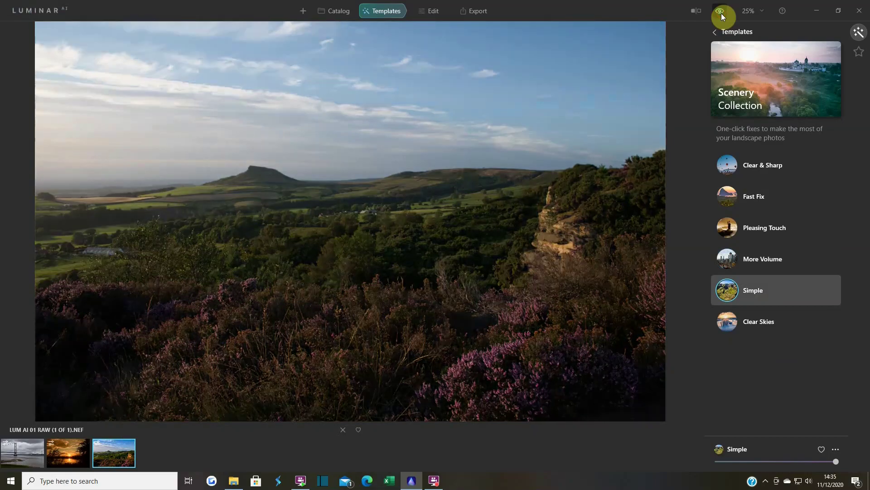
pyautogui.click(721, 11)
pyautogui.click(721, 11)
pyautogui.click(721, 11)
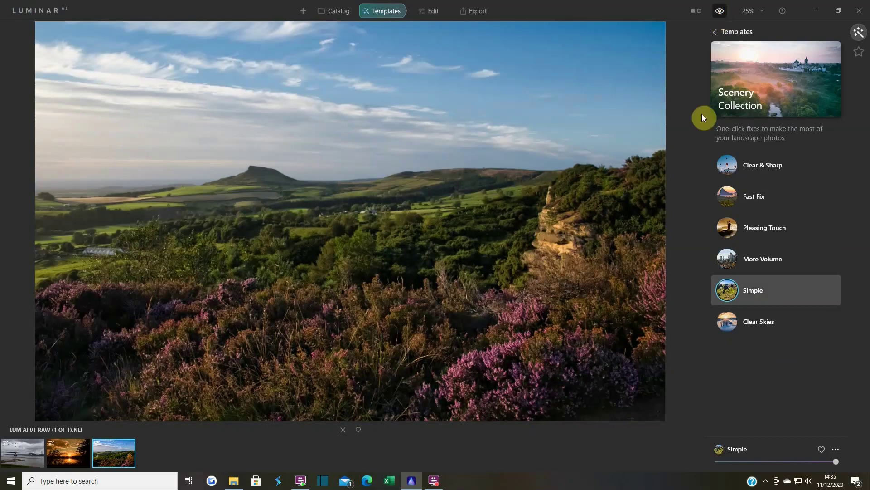
pyautogui.click(745, 325)
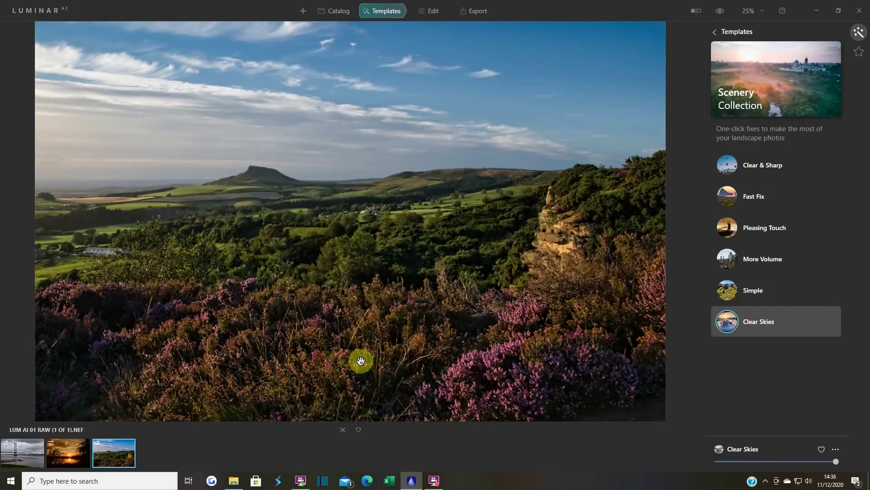
# Open the Nature collection and compare the Sunny Small template with the original
pyautogui.click(716, 32)
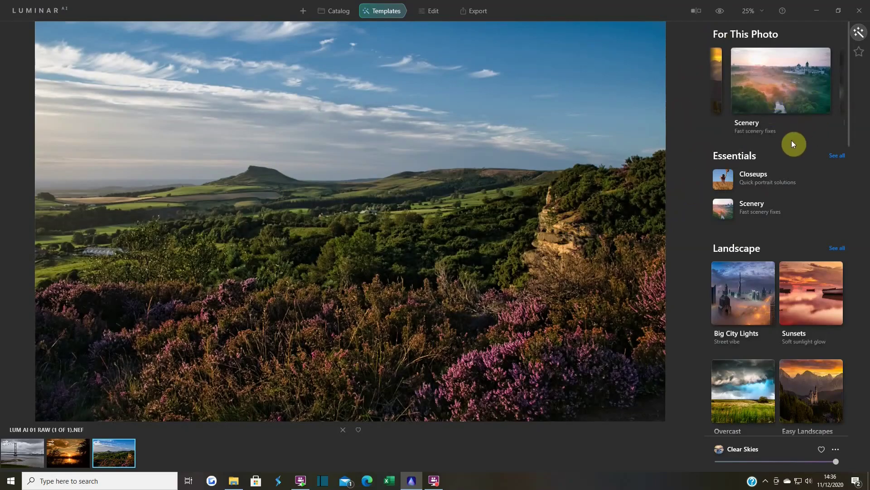
pyautogui.hscroll(-2, 792, 139)
pyautogui.hscroll(3, 792, 136)
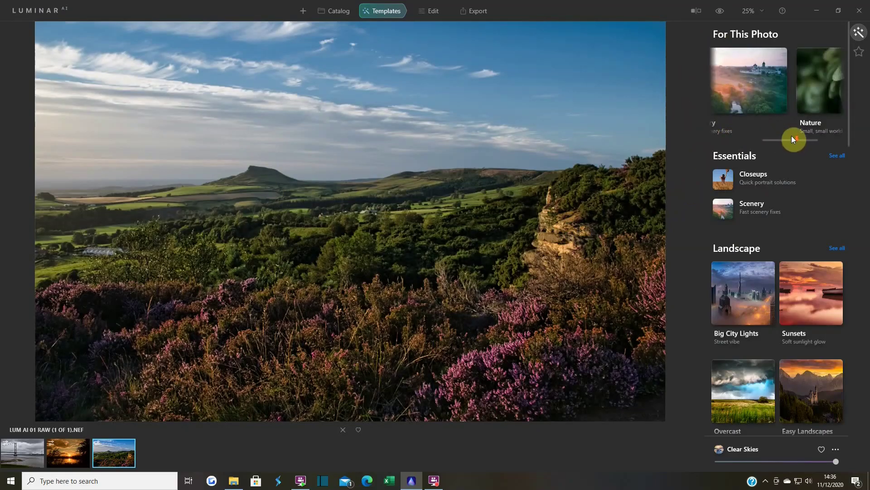
pyautogui.hscroll(2, 792, 137)
pyautogui.click(787, 82)
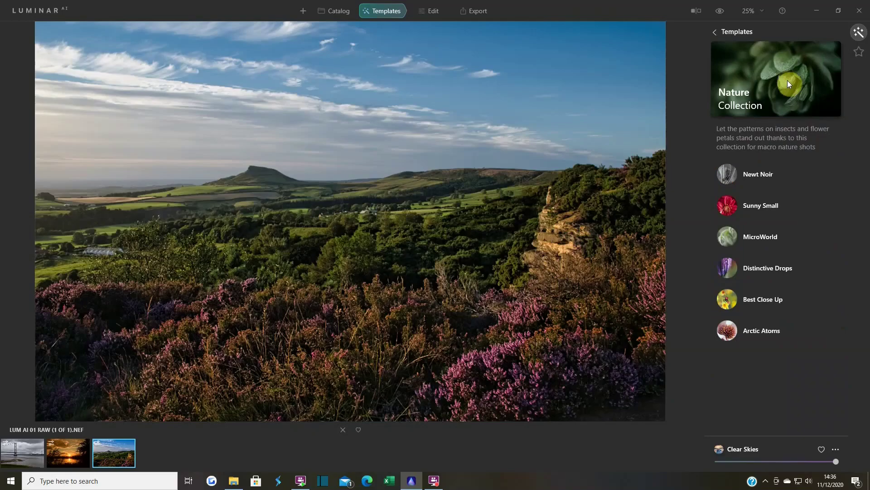
pyautogui.click(766, 204)
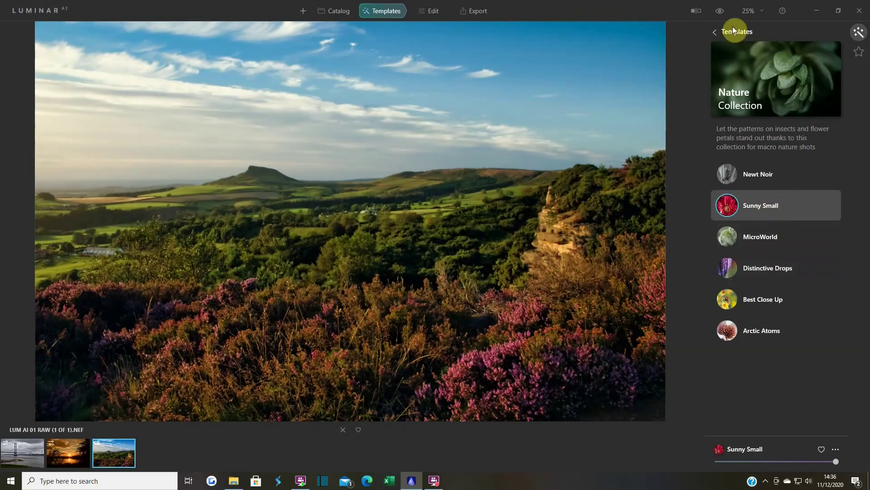
pyautogui.click(722, 15)
pyautogui.click(721, 14)
# Apply Distinctive Drops and toggle repeatedly between it and the original photo
pyautogui.click(768, 268)
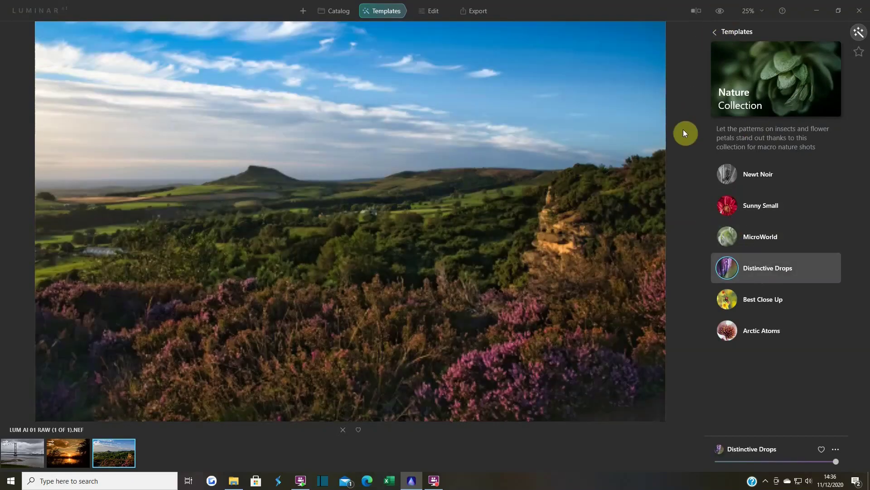
pyautogui.click(721, 11)
pyautogui.click(720, 12)
pyautogui.click(721, 12)
pyautogui.click(721, 12)
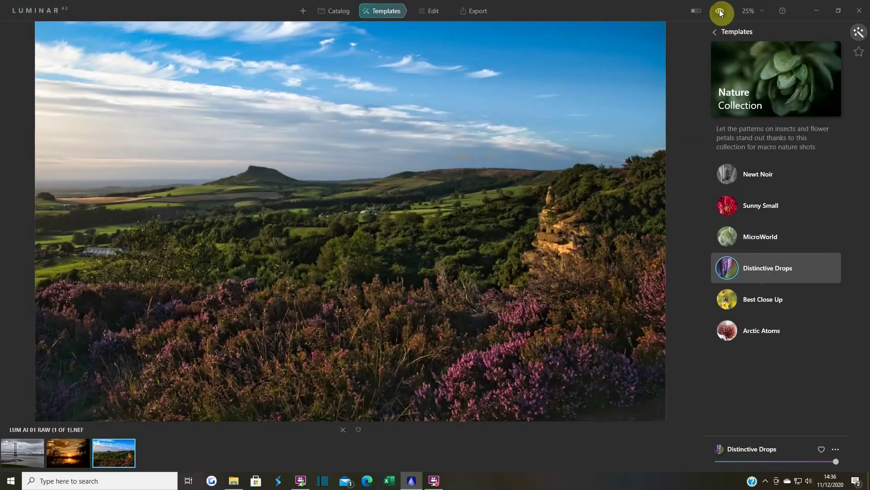
pyautogui.click(721, 12)
pyautogui.click(720, 11)
pyautogui.click(721, 12)
pyautogui.click(720, 12)
# Try Best Close Up, then apply Arctic Atoms and compare it with the original
pyautogui.click(763, 301)
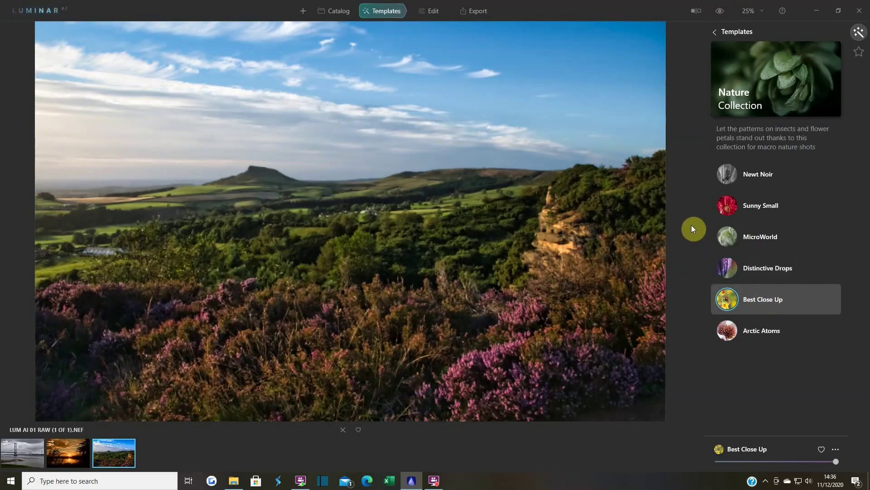
pyautogui.click(739, 331)
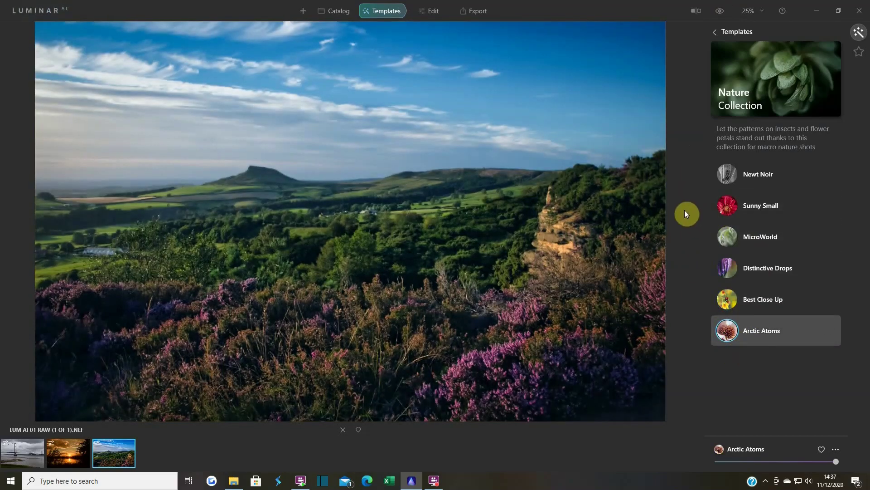
pyautogui.click(720, 17)
pyautogui.click(720, 13)
pyautogui.click(720, 14)
pyautogui.click(720, 14)
pyautogui.click(719, 14)
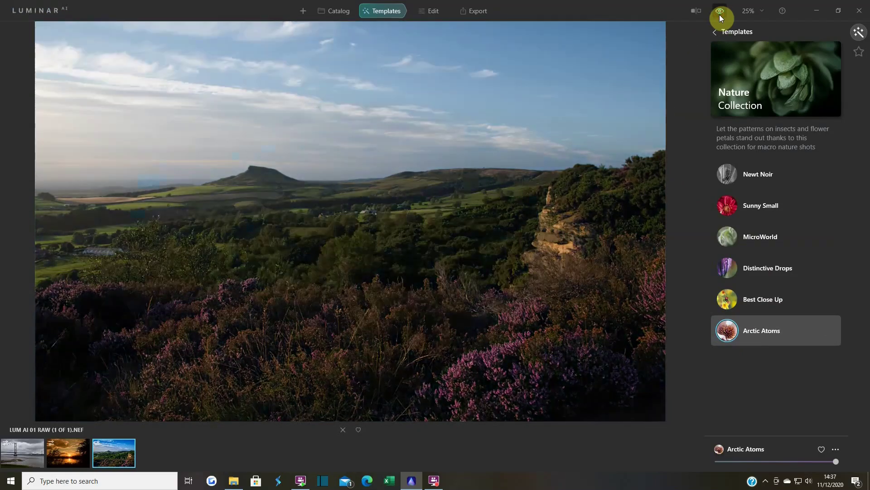
pyautogui.click(720, 13)
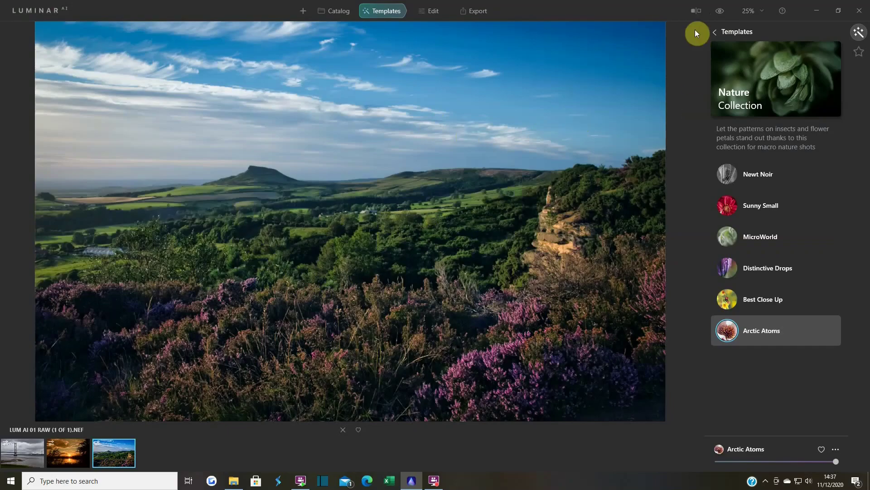
# View a before/after split of the Arctic Atoms result, widening the edited side
pyautogui.click(697, 8)
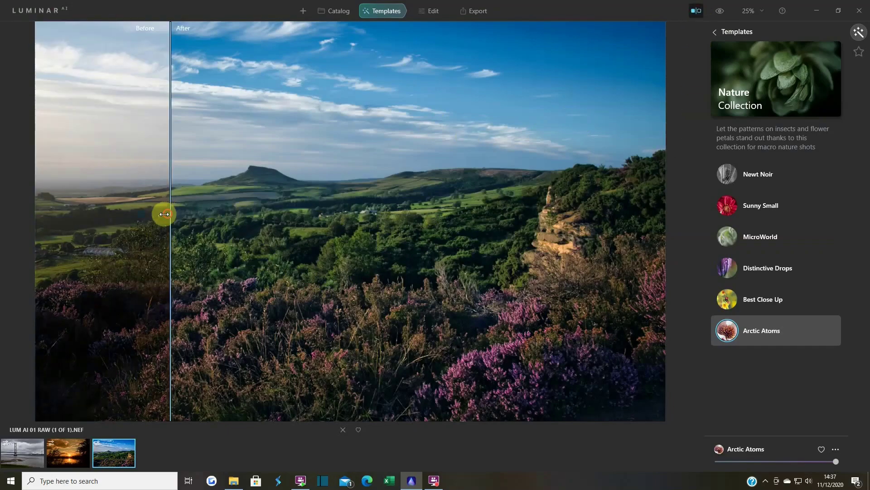
pyautogui.moveTo(163, 212); pyautogui.dragTo(14, 246)
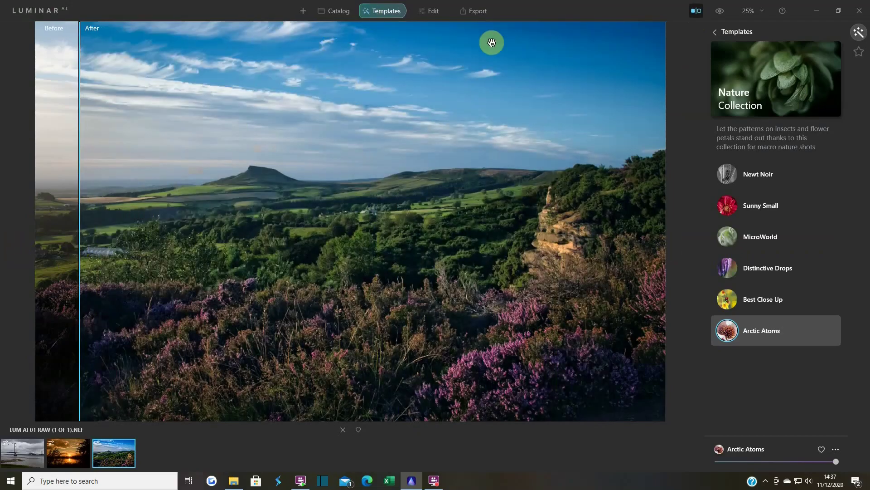
pyautogui.click(700, 13)
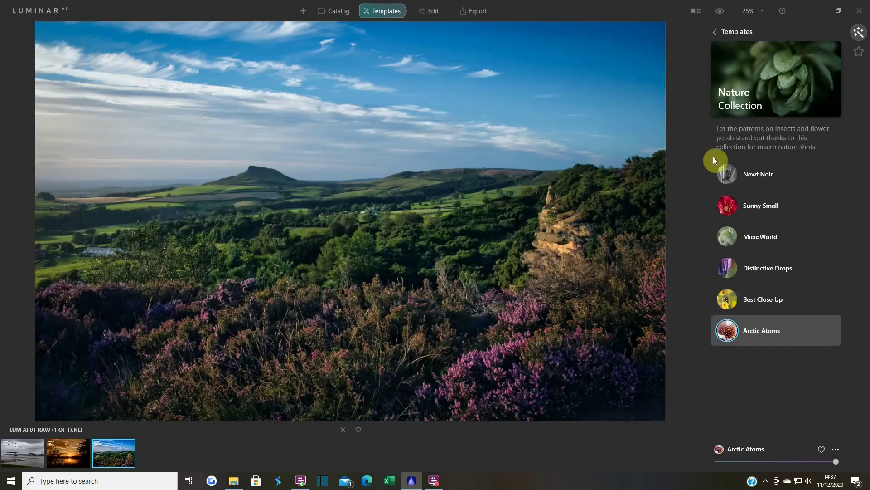
# Return to the full overview of template collections and browse it
pyautogui.click(720, 33)
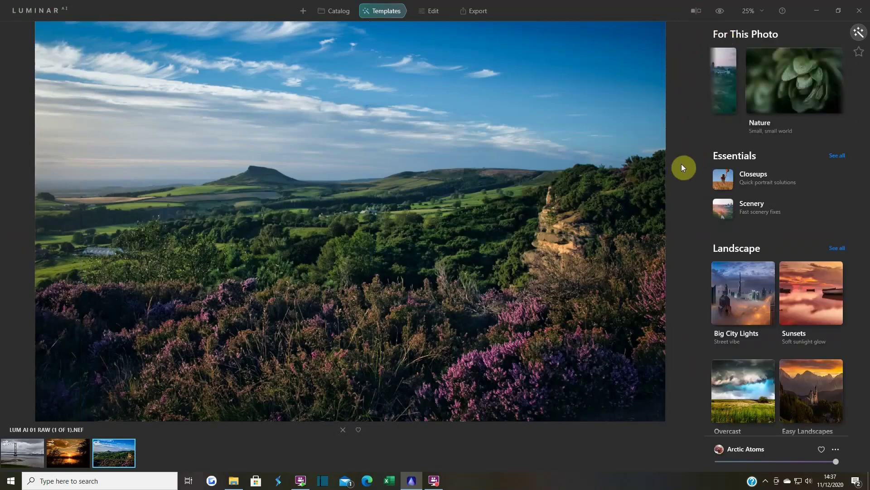
pyautogui.scroll(-1, 688, 265)
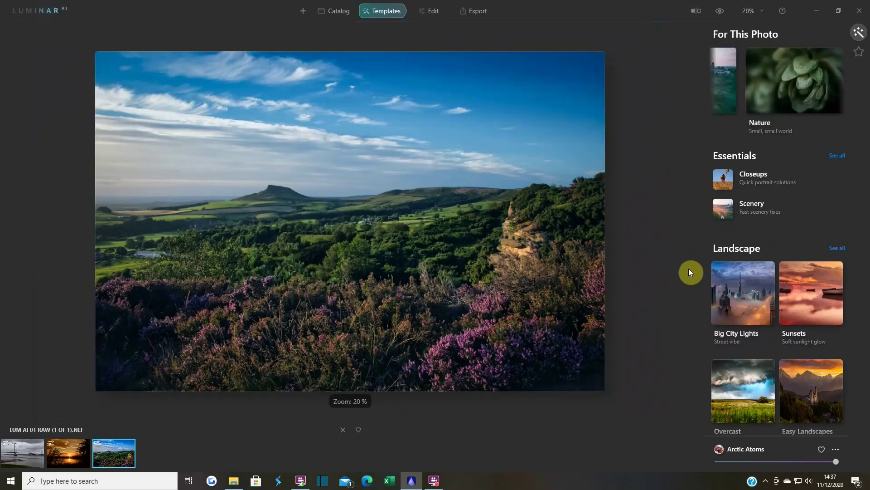
pyautogui.scroll(3, 689, 281)
pyautogui.scroll(-1, 688, 295)
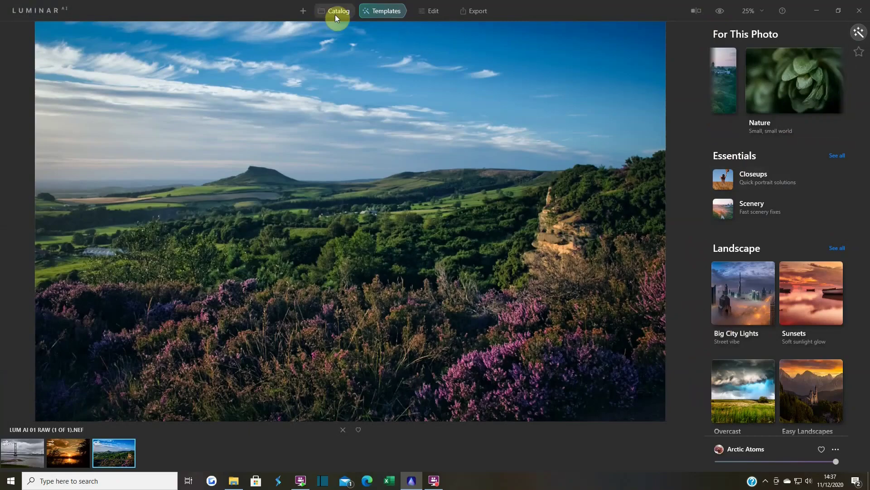
# Switch to the Edit module to show the Essentials tools for the moorland photo
pyautogui.click(432, 13)
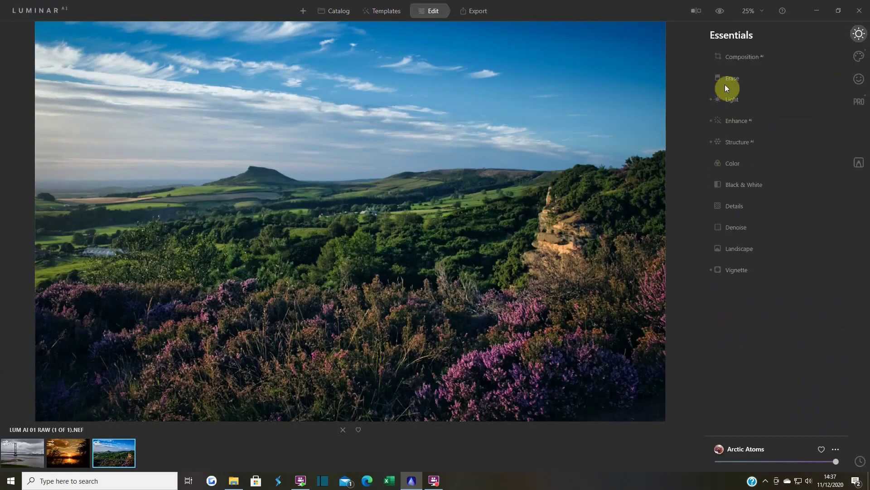